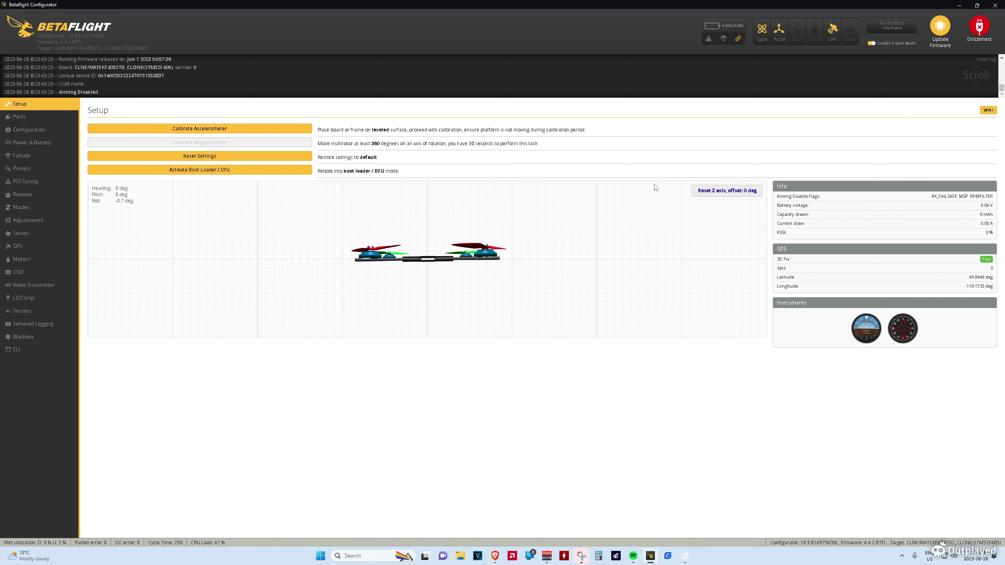
Step: On the Ports page, choose VTX (TBS SmartAudio) as the UART3 peripheral and select the UART5 Configuration/MSP baud rate
click(12, 119)
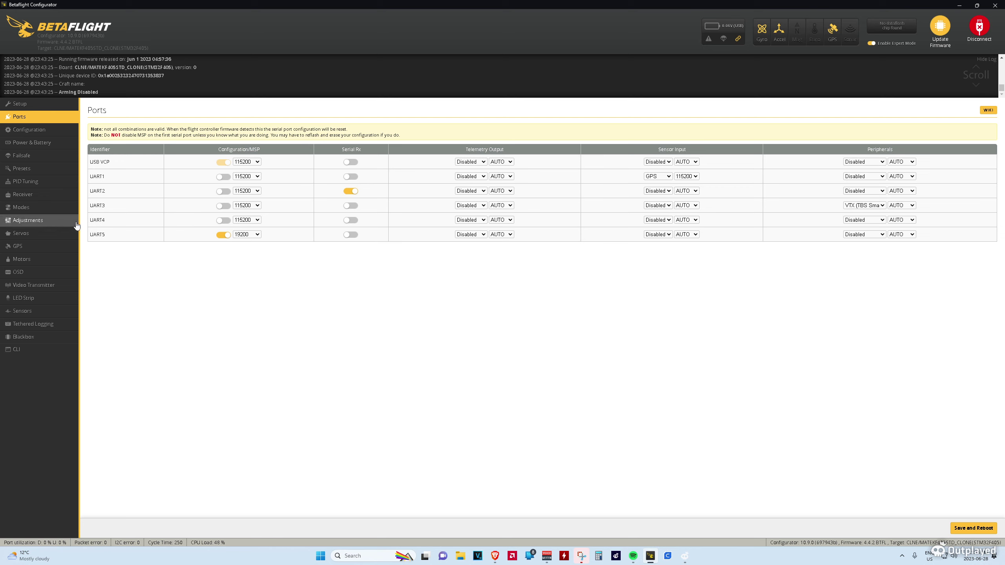
click(864, 206)
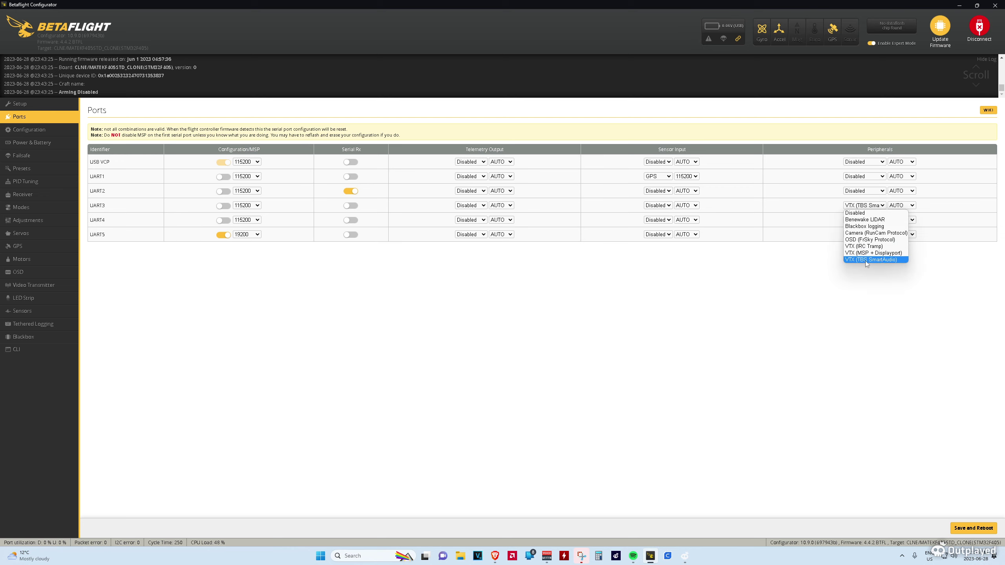
click(895, 260)
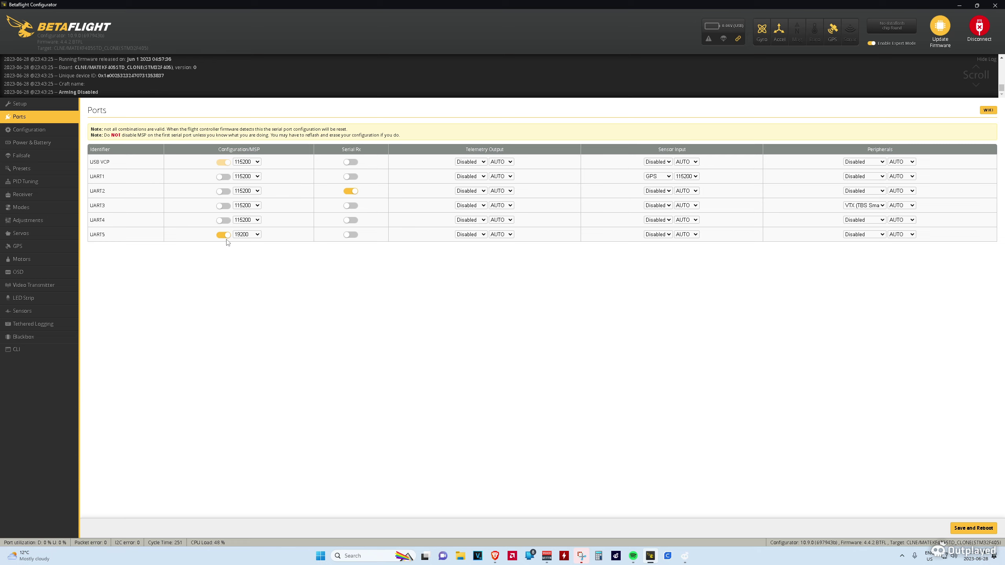
click(248, 236)
click(251, 252)
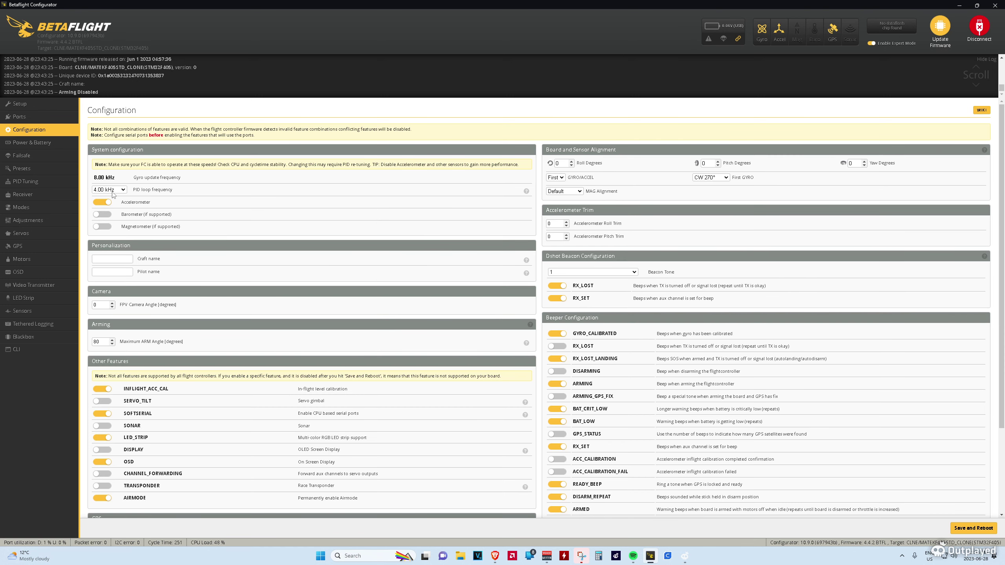
Step: Choose a 4.00 kHz PID loop frequency in the configuration, and check the GPS feature settings and the GPS page
click(113, 192)
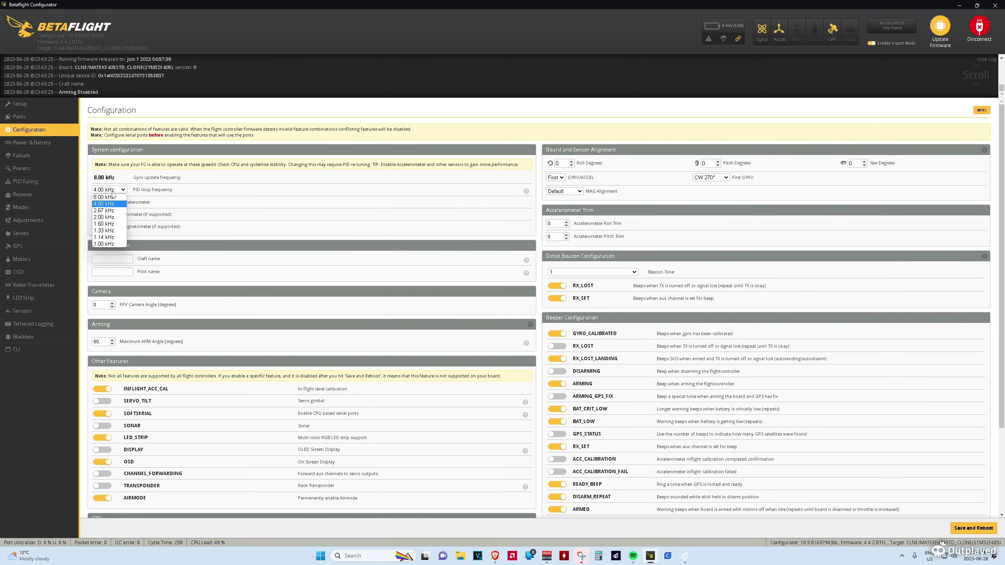
click(103, 204)
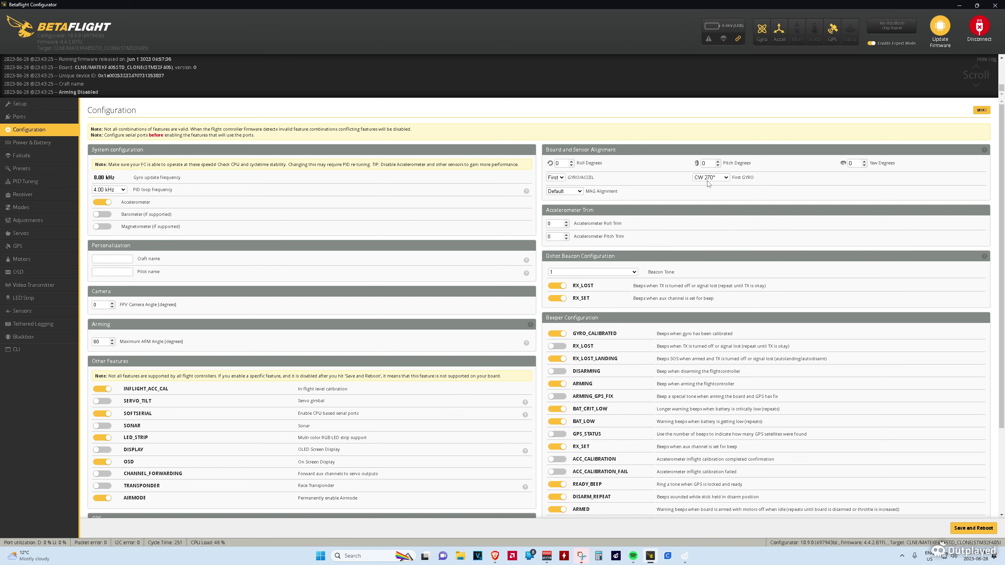
scroll(691, 200, down, 3)
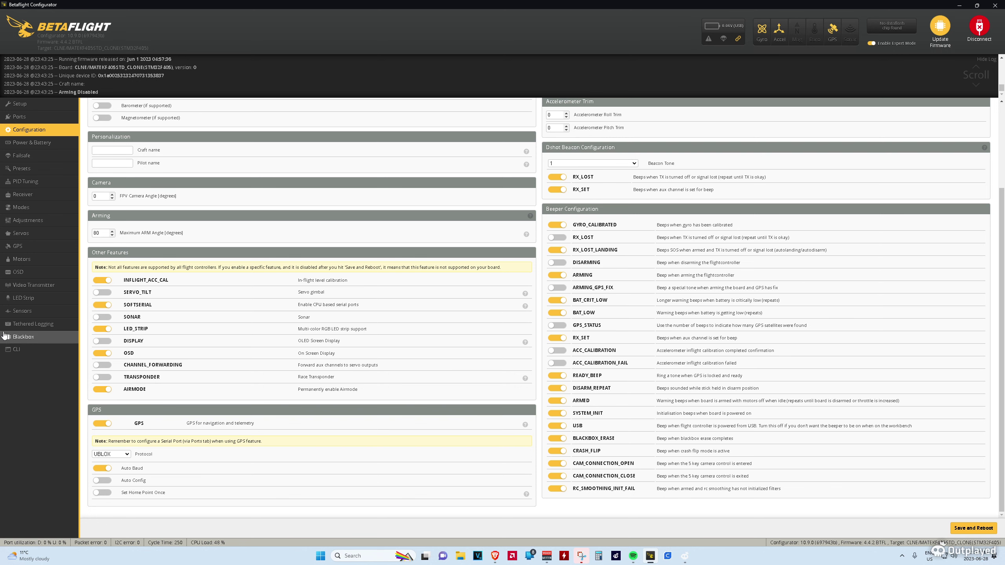
click(10, 247)
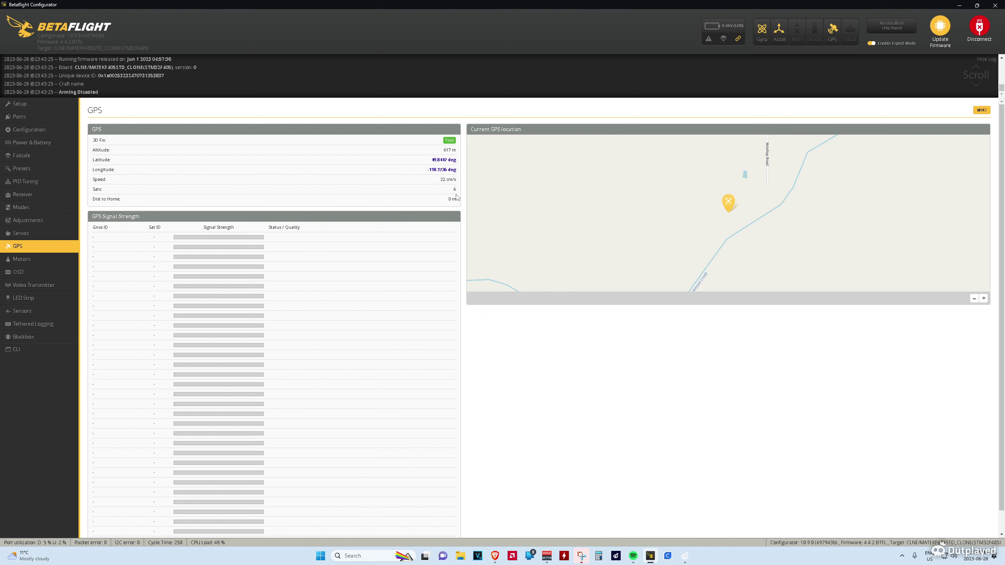
Step: In the Power & Battery settings, choose Virtual as the current meter source
click(43, 143)
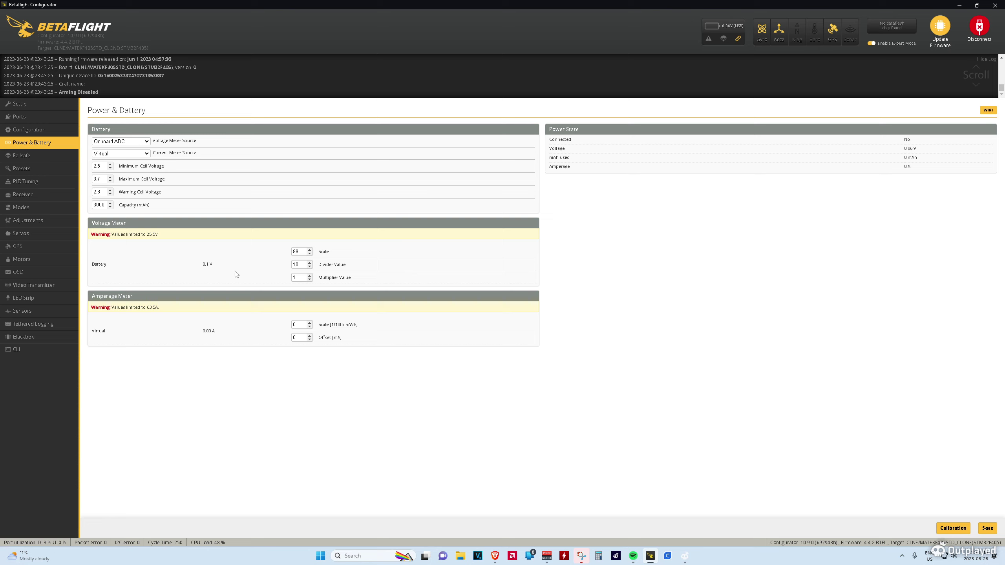
click(145, 154)
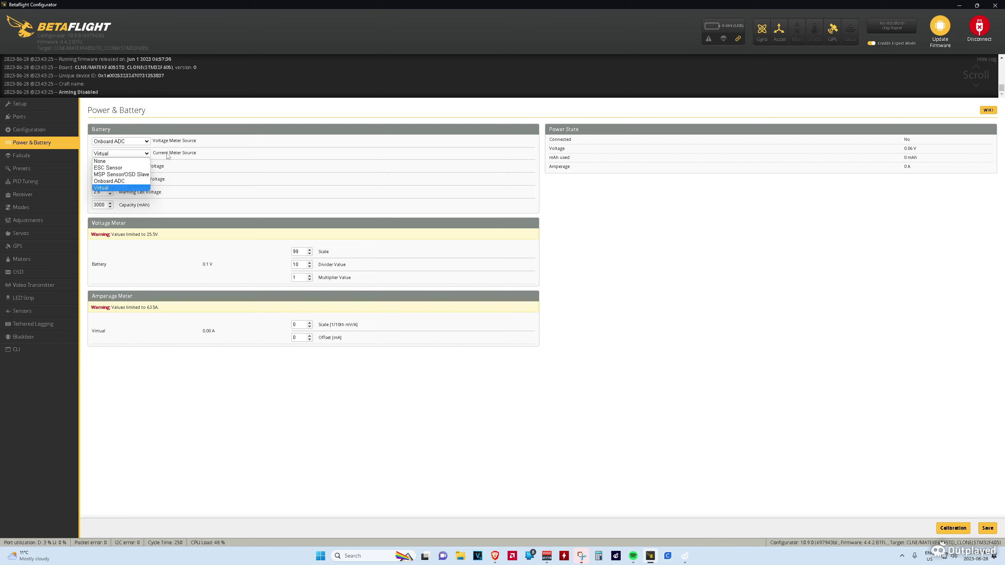
click(121, 188)
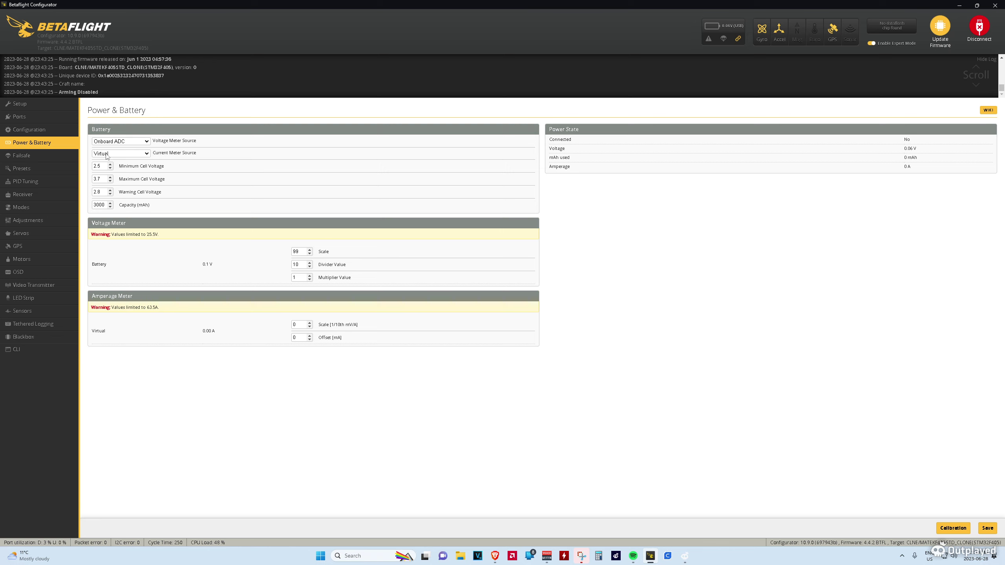
Step: Examine the failsafe channel fallback and Stage 2 procedure settings, and look at the available tuning presets
click(50, 157)
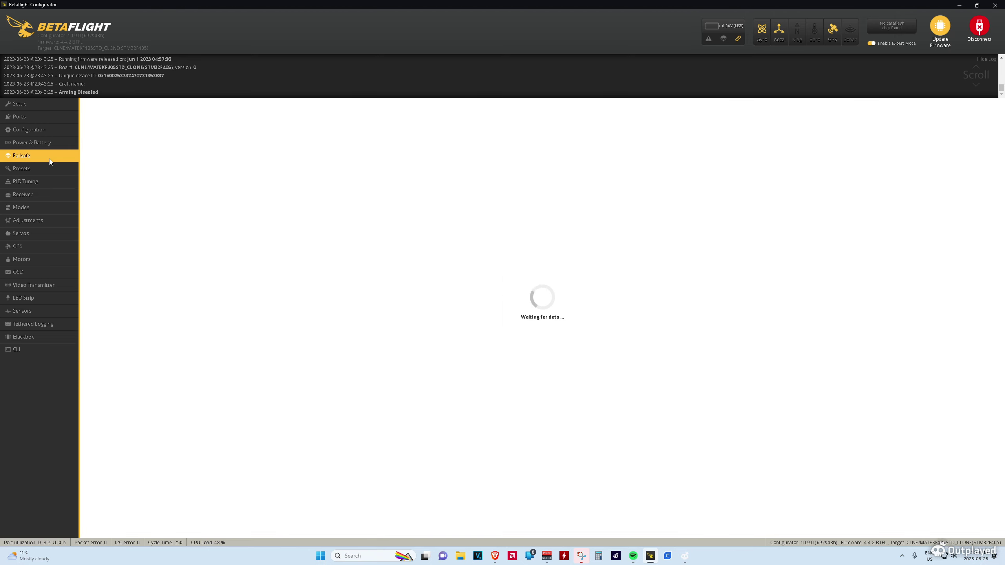
scroll(514, 317, down, 3)
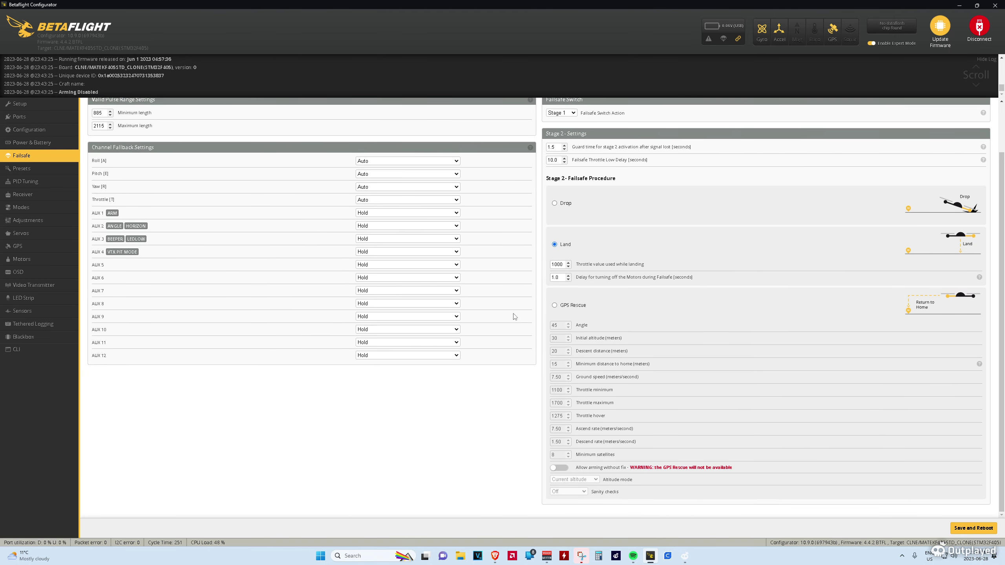
scroll(510, 315, up, 3)
scroll(590, 328, down, 2)
click(30, 172)
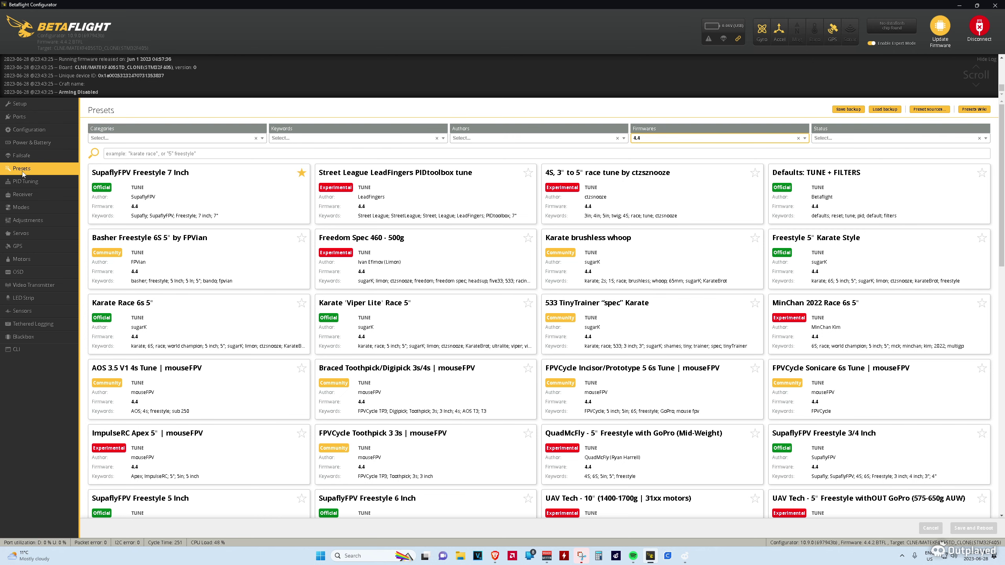
Step: Examine the PID tuning filter, rate and PID profile settings, along with the ESC/motor features
click(24, 182)
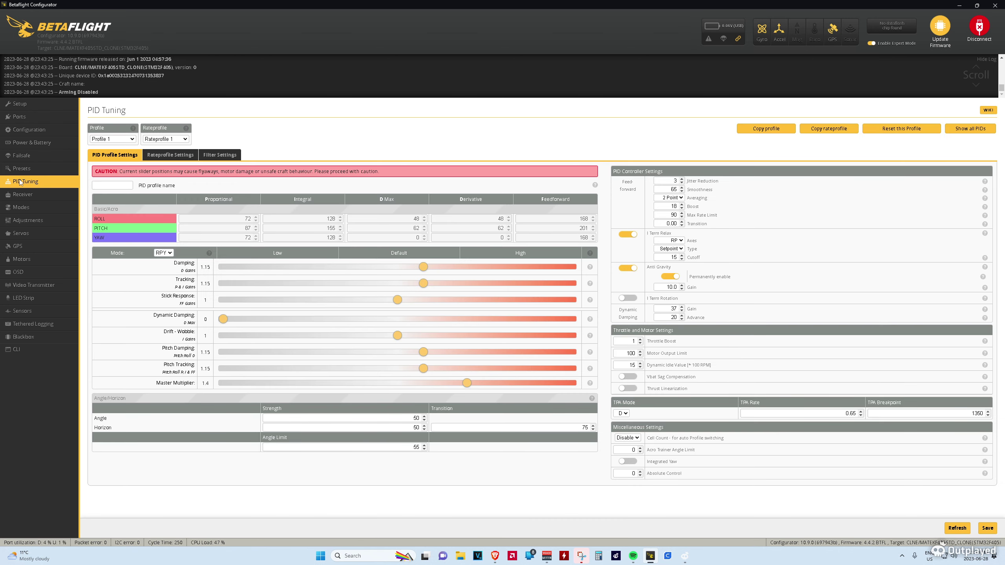
click(227, 156)
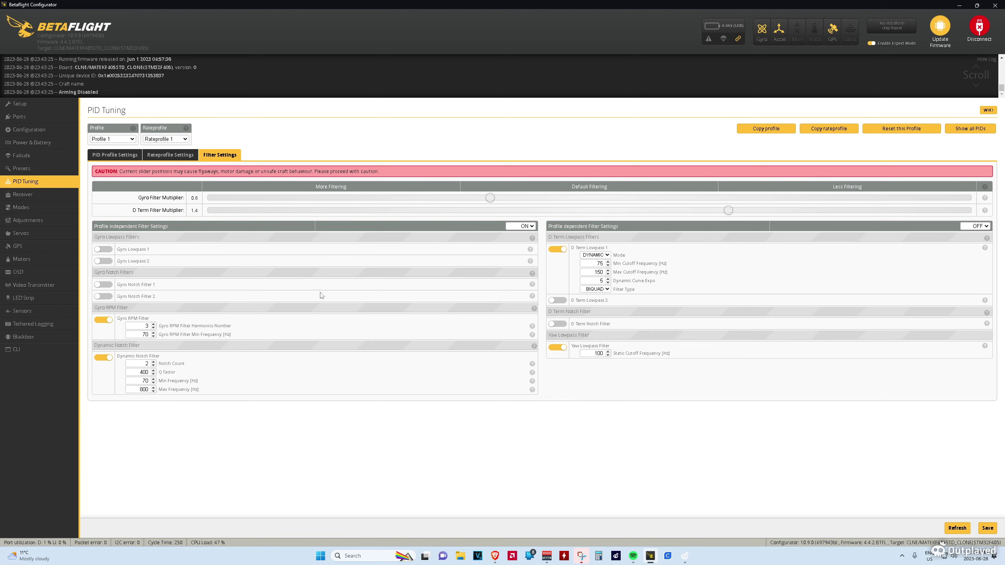
click(154, 156)
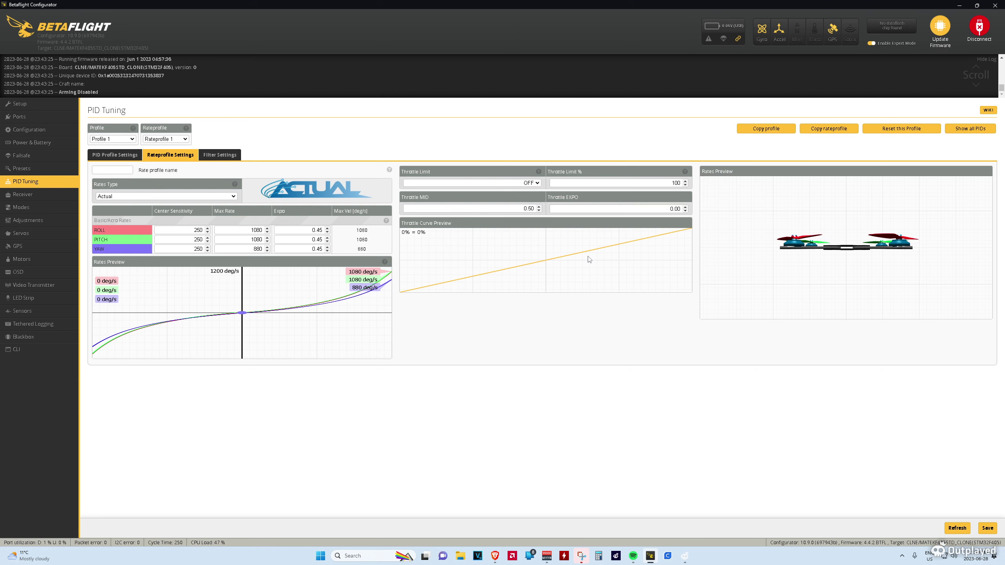
click(116, 157)
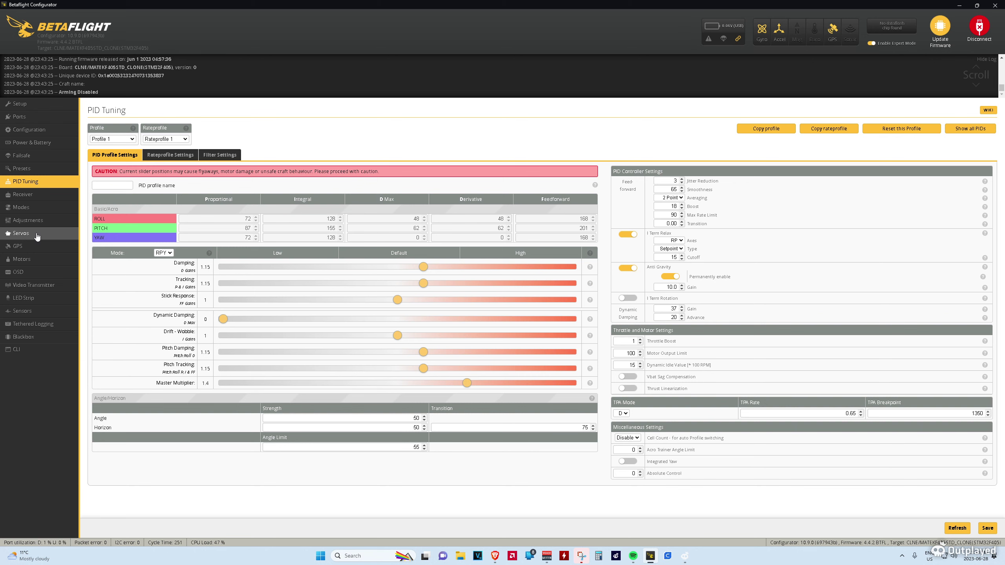
click(35, 259)
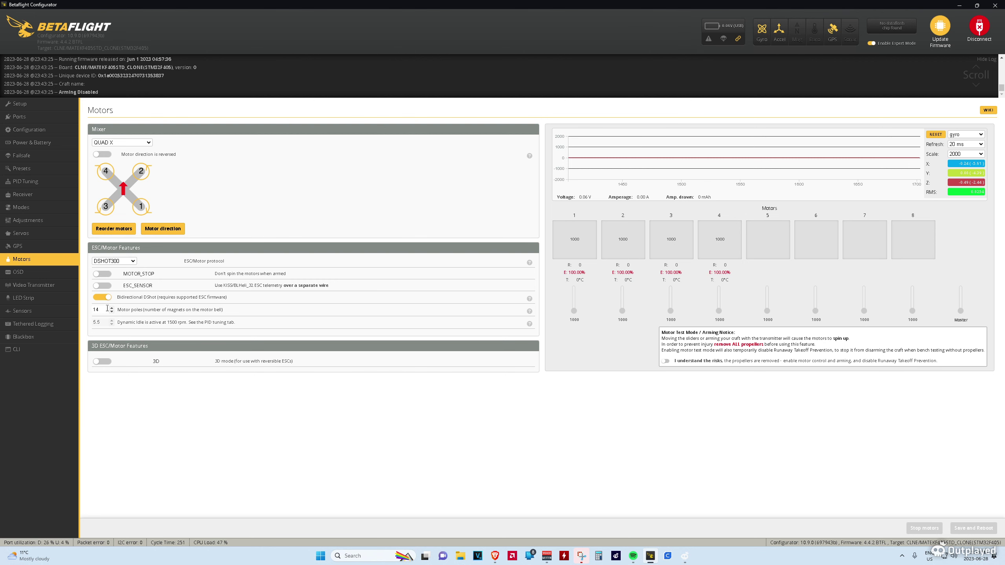
click(26, 182)
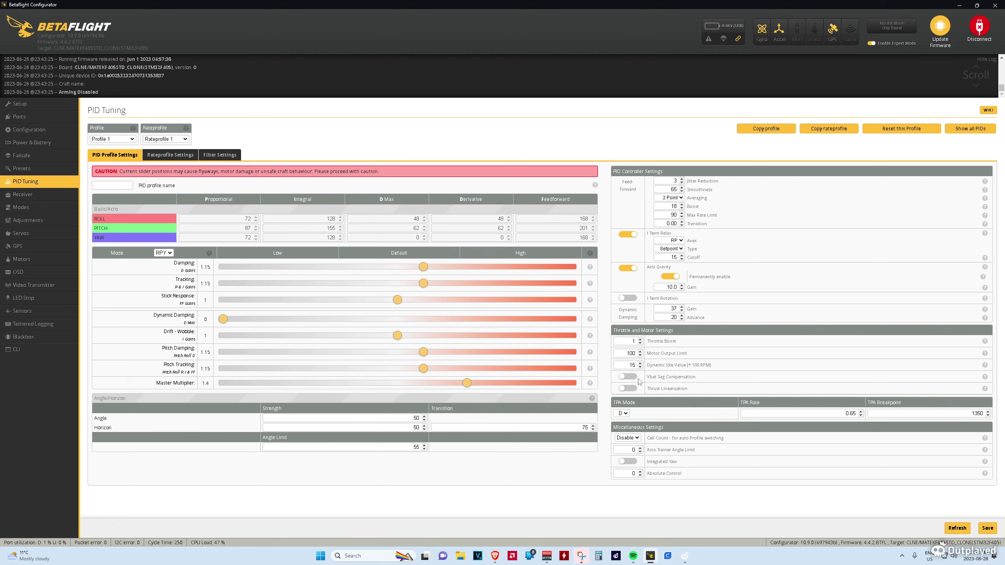
Step: Examine the receiver mode, serial provider, channel map and channel bars on the Receiver page
click(36, 194)
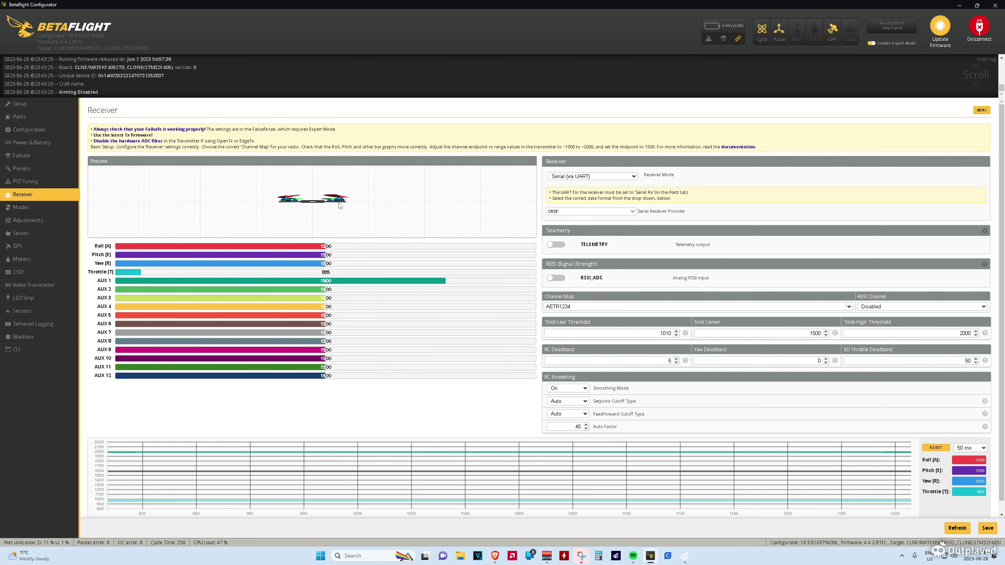
scroll(371, 322, down, 1)
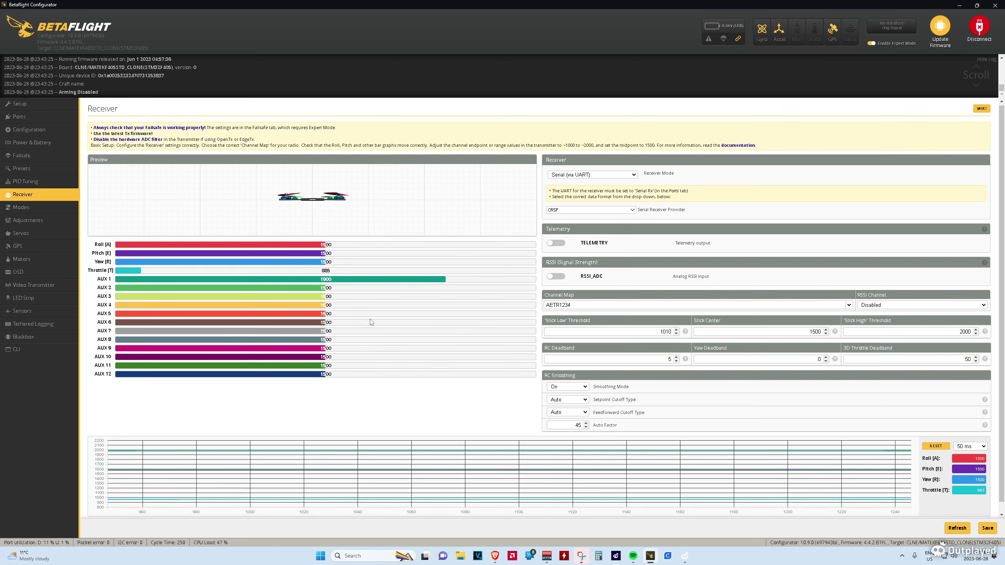
scroll(371, 322, up, 1)
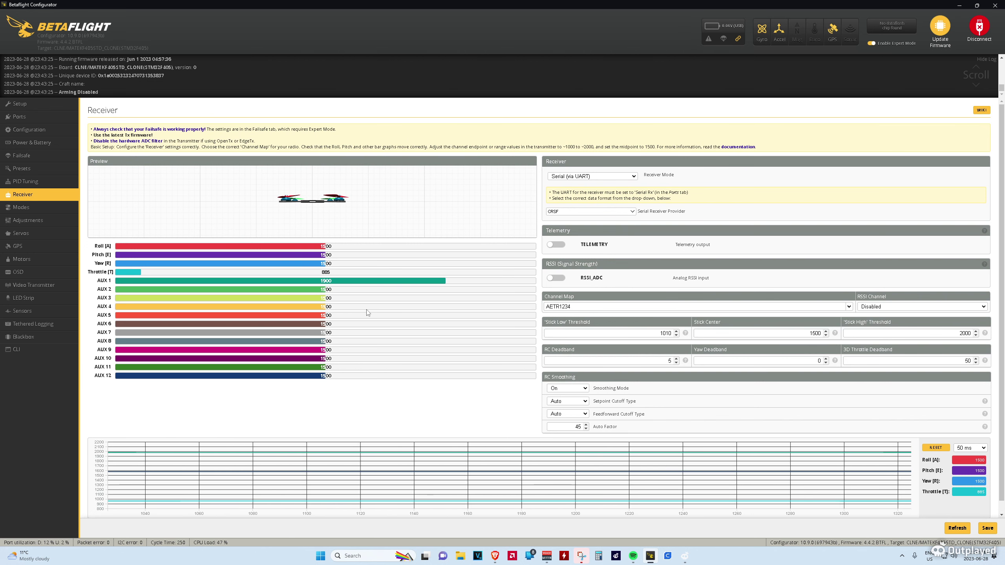
Step: Examine the AUX channel ranges assigned to the flight modes, from ARM down to VTX PIT MODE
click(34, 210)
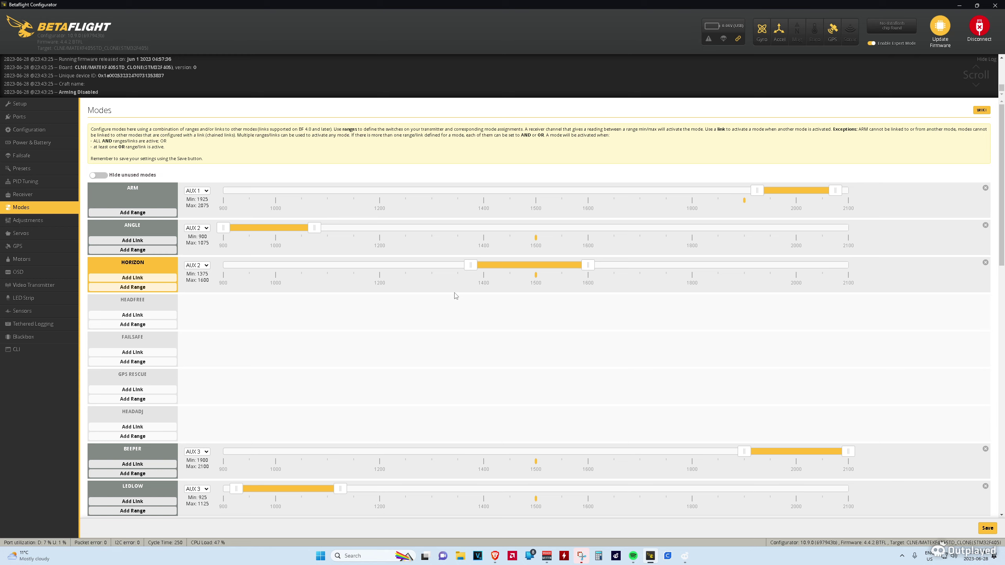
scroll(379, 334, down, 1)
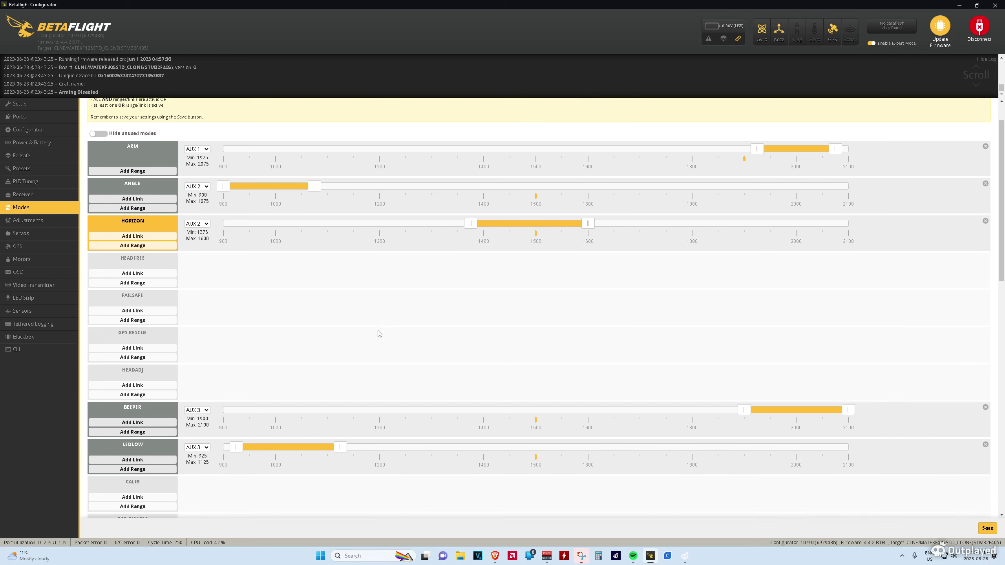
scroll(378, 332, down, 5)
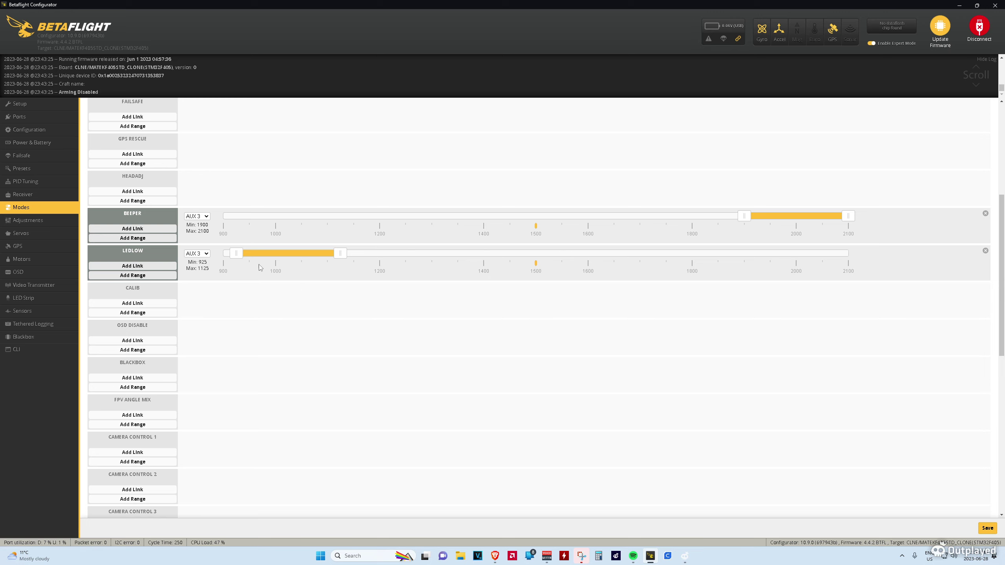
scroll(754, 285, down, 2)
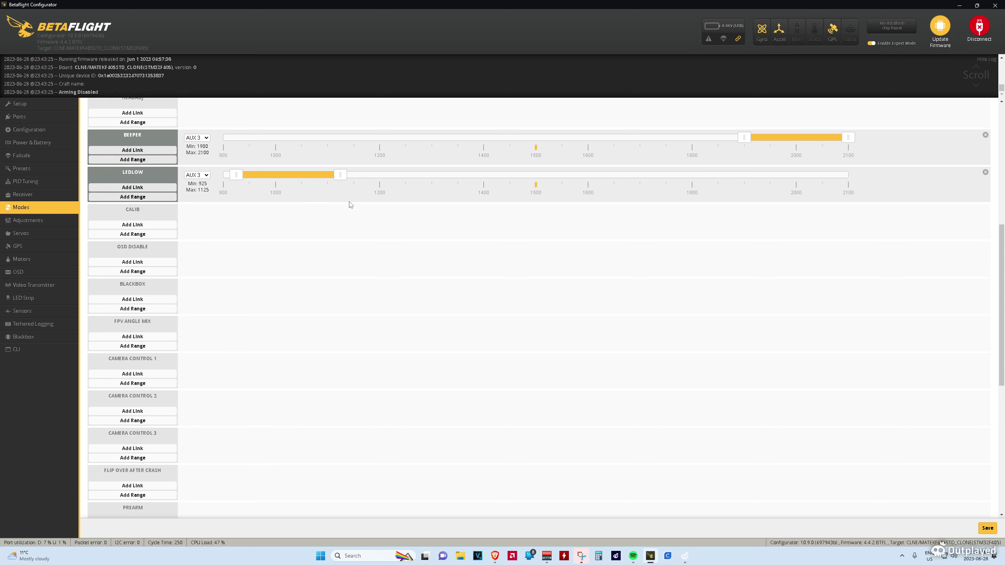
scroll(419, 238, down, 8)
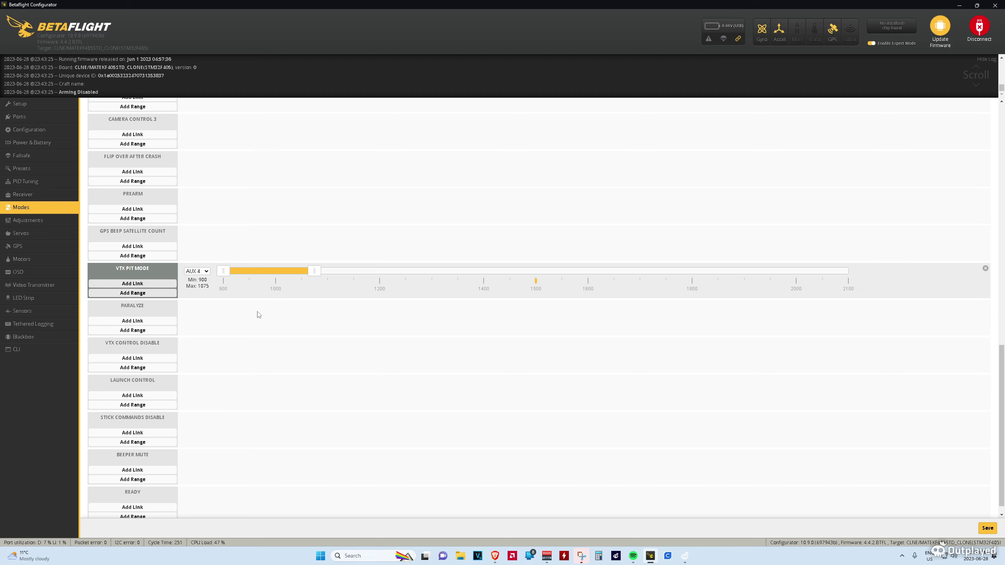
scroll(412, 352, down, 1)
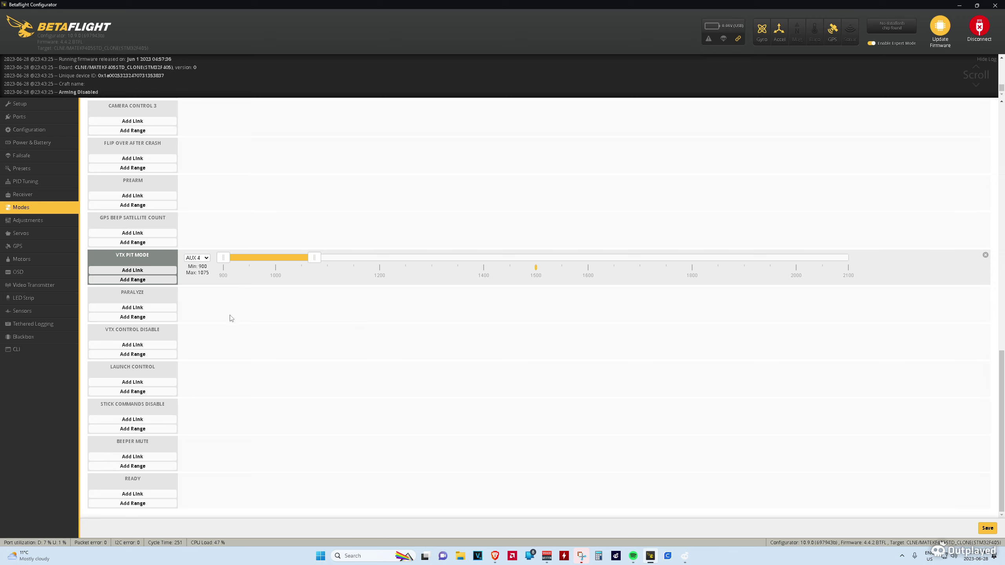
scroll(232, 318, up, 1)
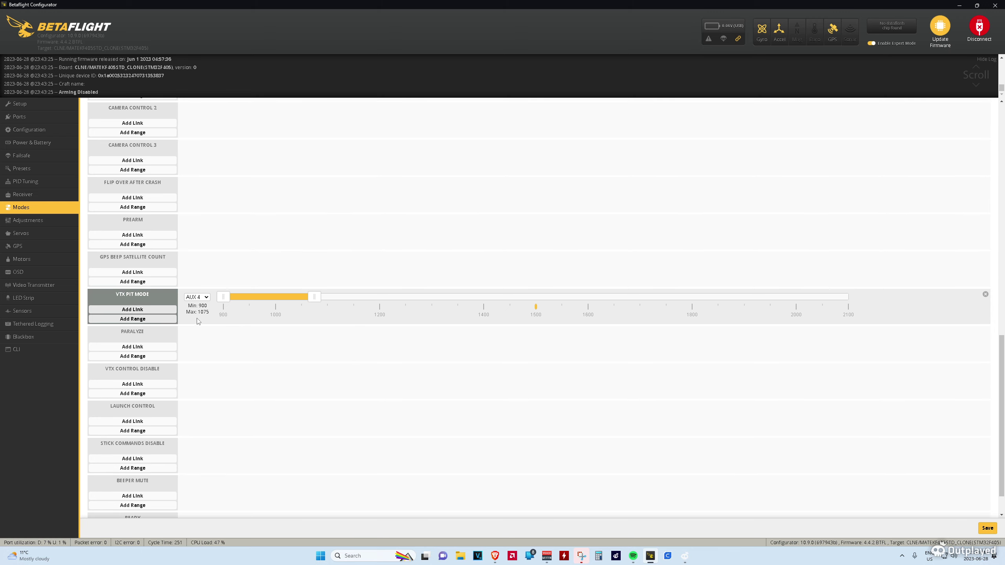
Step: Look over the adjustments, servos and GPS pages, and check the motor mixer and ESC protocol settings
click(36, 224)
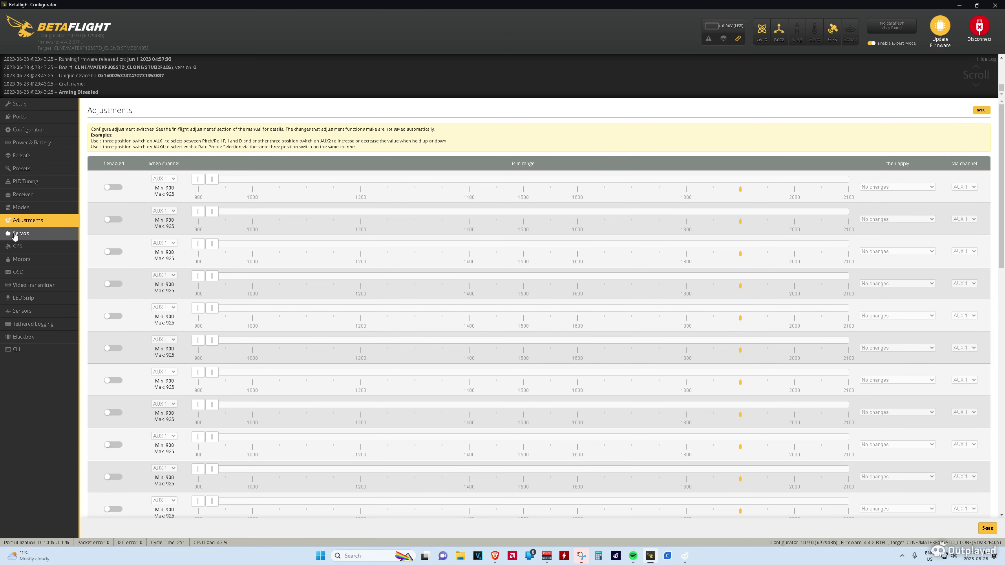
click(17, 233)
click(18, 246)
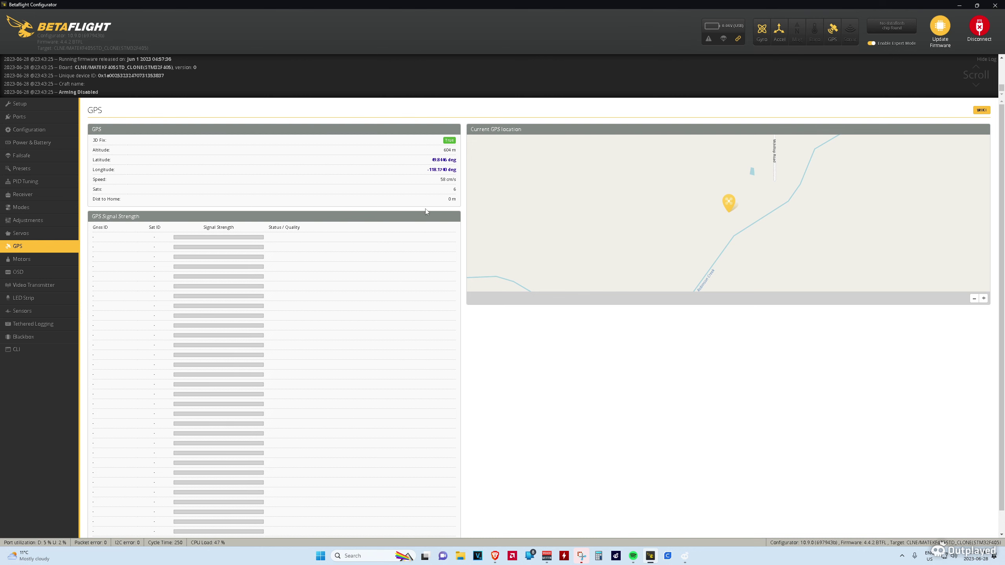
click(30, 260)
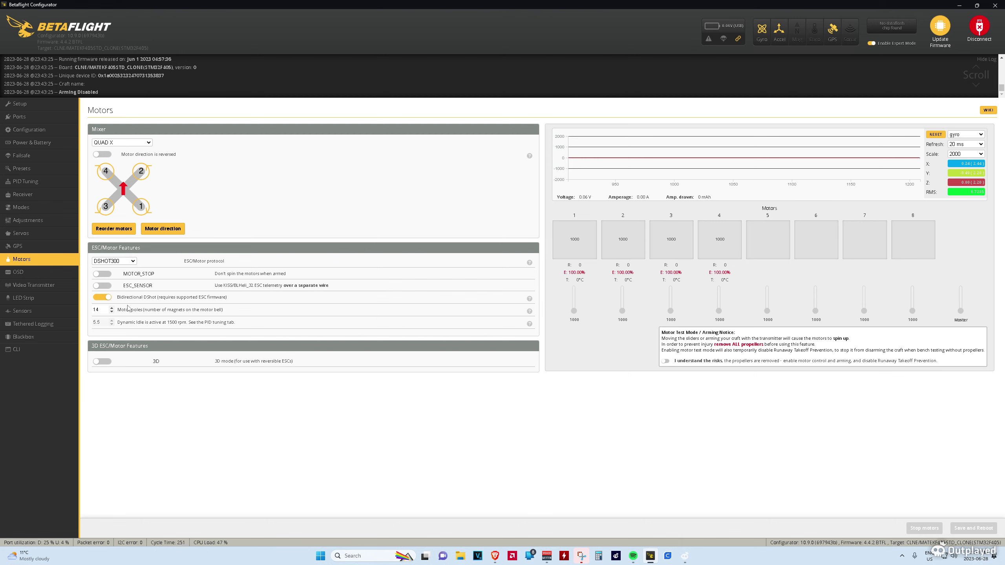
Step: Examine the OSD page's enabled elements, preview, video format, units, timers, alarms, warnings and post-flight statistics
click(31, 277)
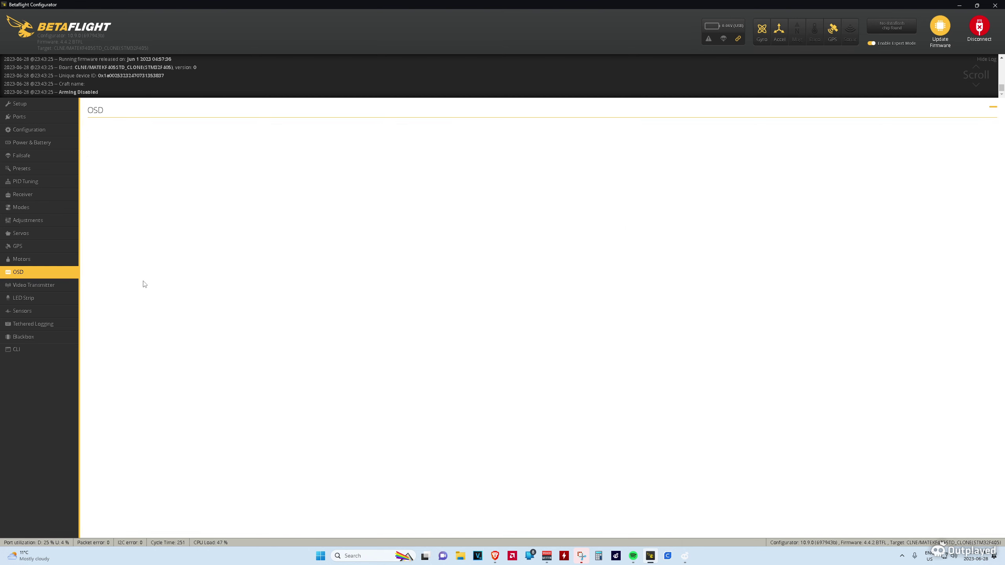
scroll(217, 257, down, 2)
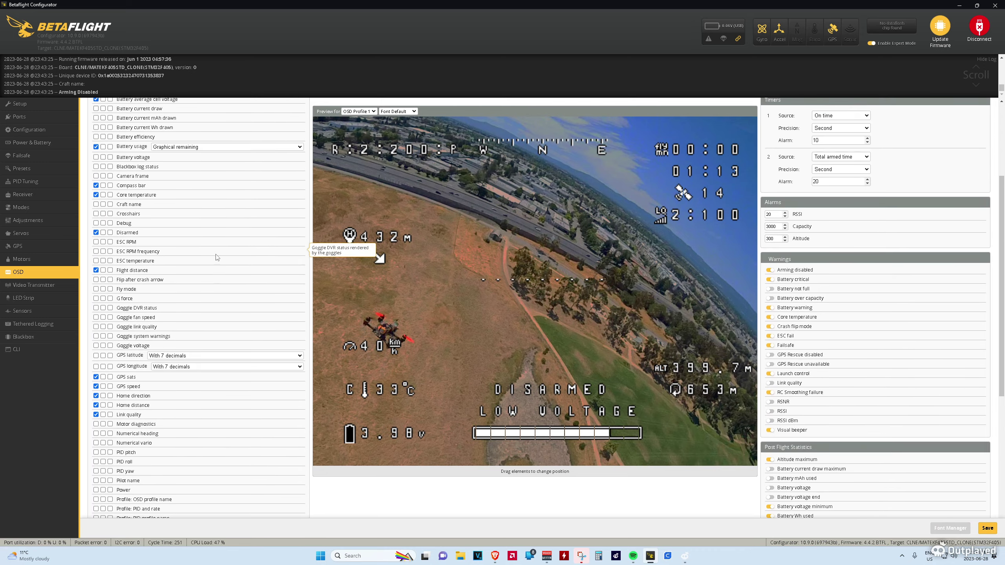
scroll(217, 257, up, 4)
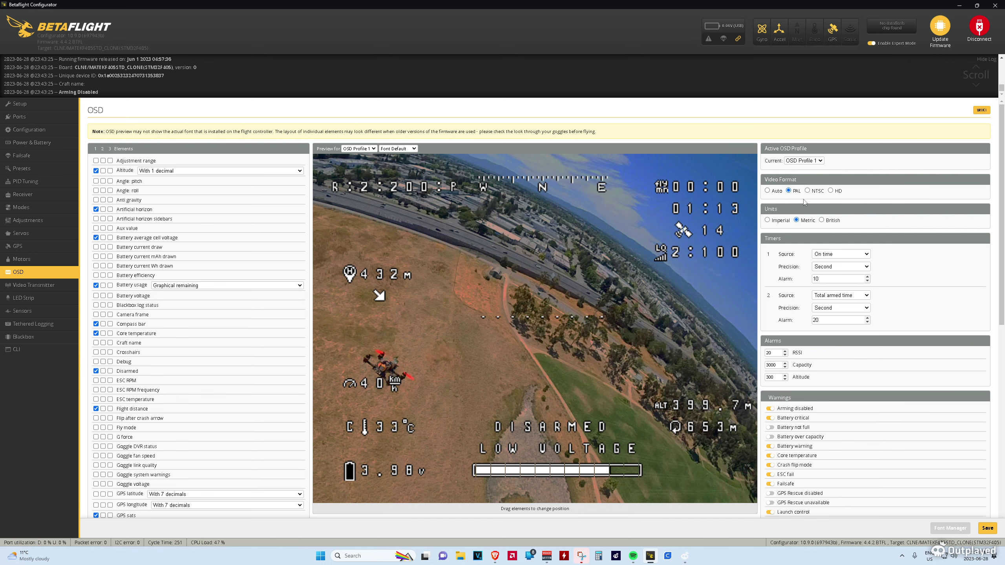
scroll(818, 237, down, 3)
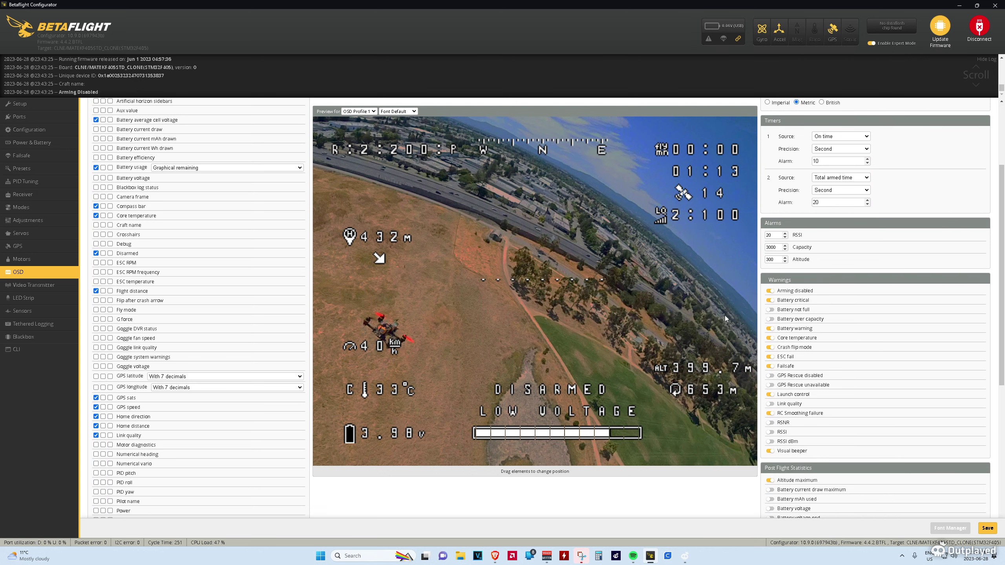
scroll(724, 316, down, 6)
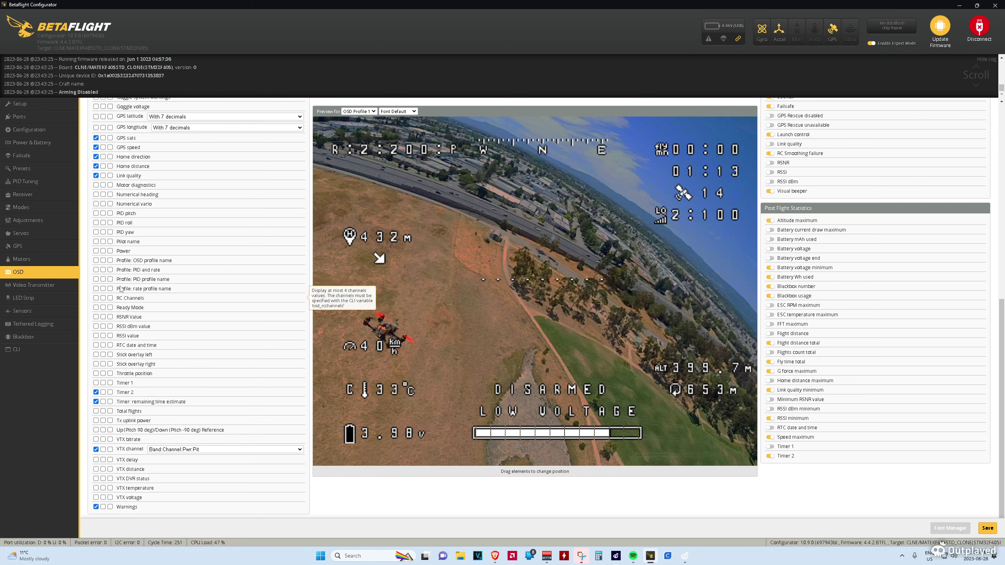
Step: Examine the video transmitter's selected mode and VTX table, and recheck the OSD preview layout
click(36, 289)
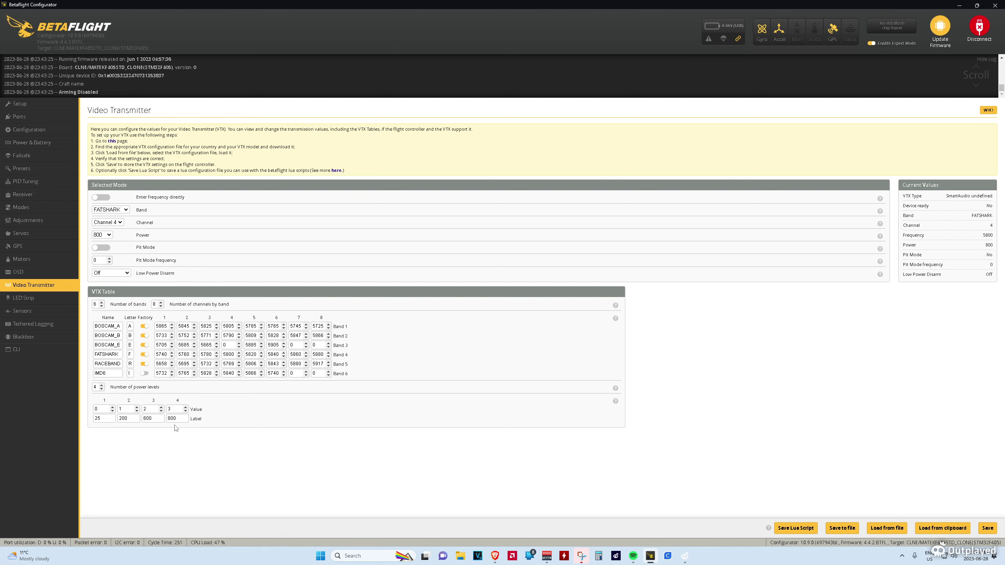
click(28, 272)
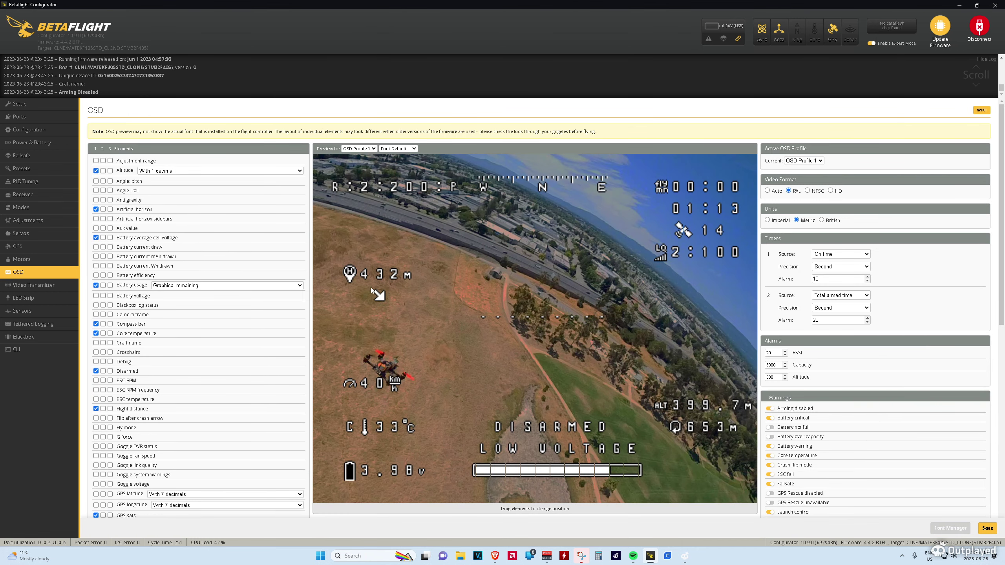
click(58, 292)
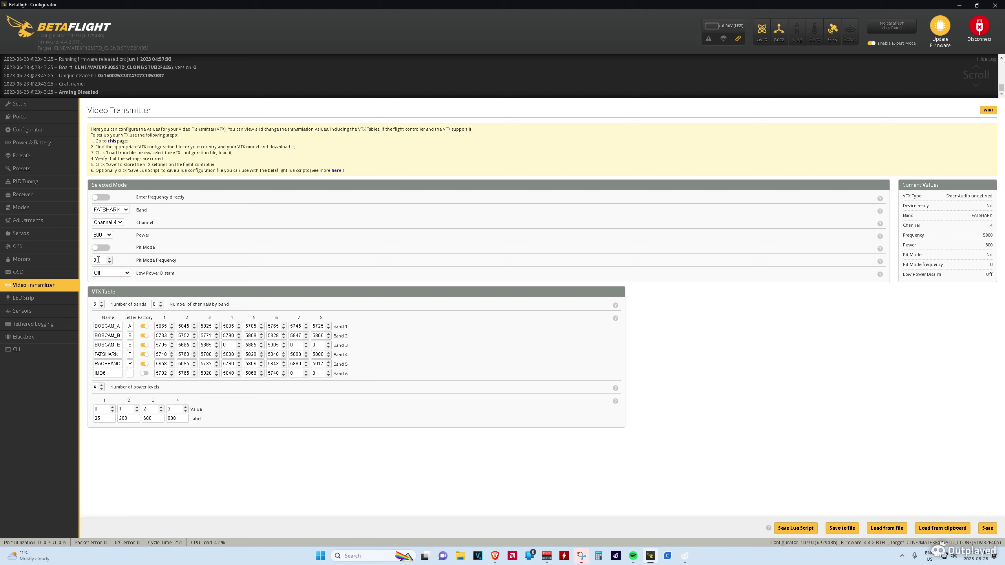
Step: Check the Pit Mode frequency and the Low Power Disarm options of the video transmitter, keeping Low Power Disarm at Off
click(113, 261)
click(118, 274)
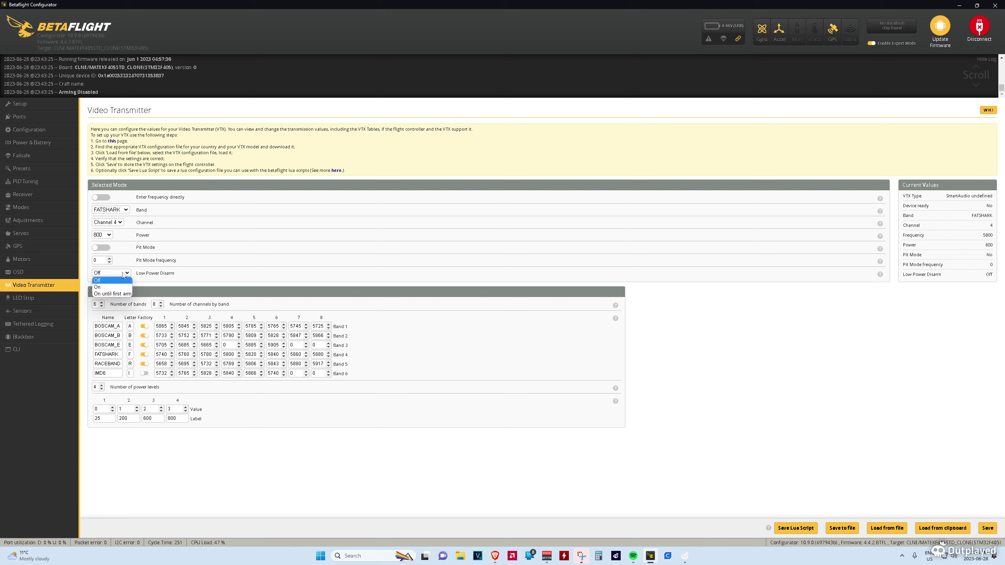
click(118, 282)
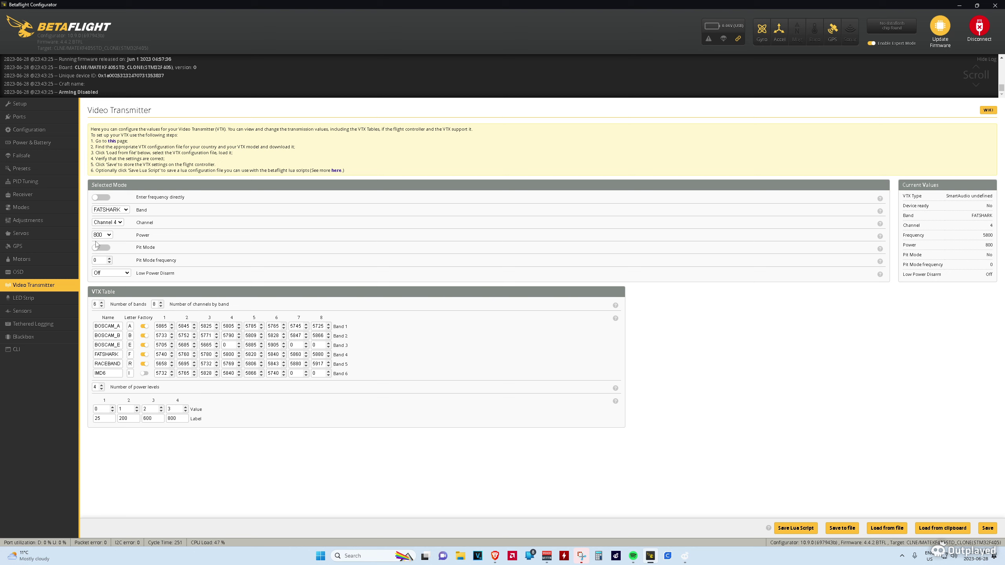
click(120, 275)
click(112, 281)
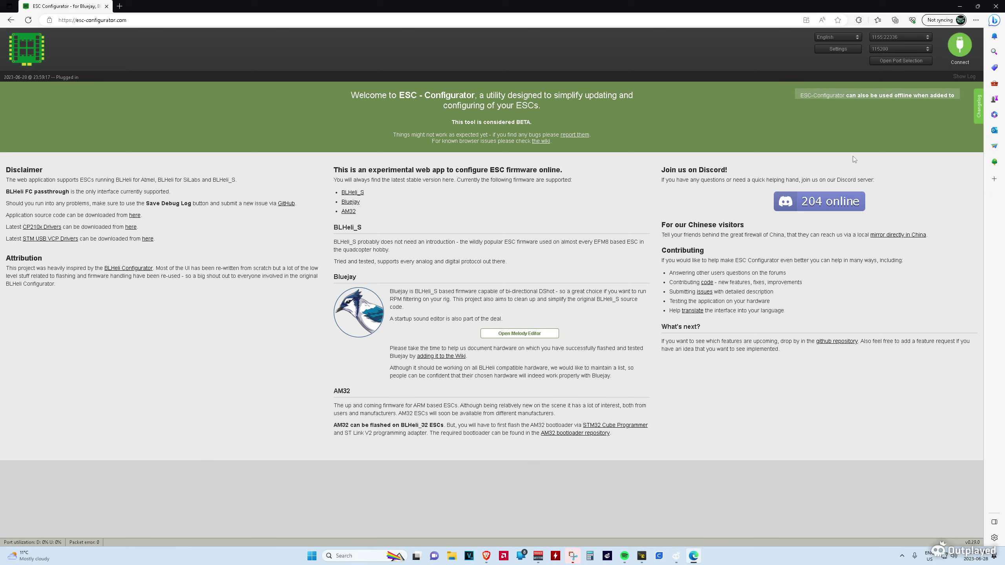
Step: Disconnect the flight controller in Betaflight Configurator, and connect it in ESC Configurator to read the ESC settings
click(960, 61)
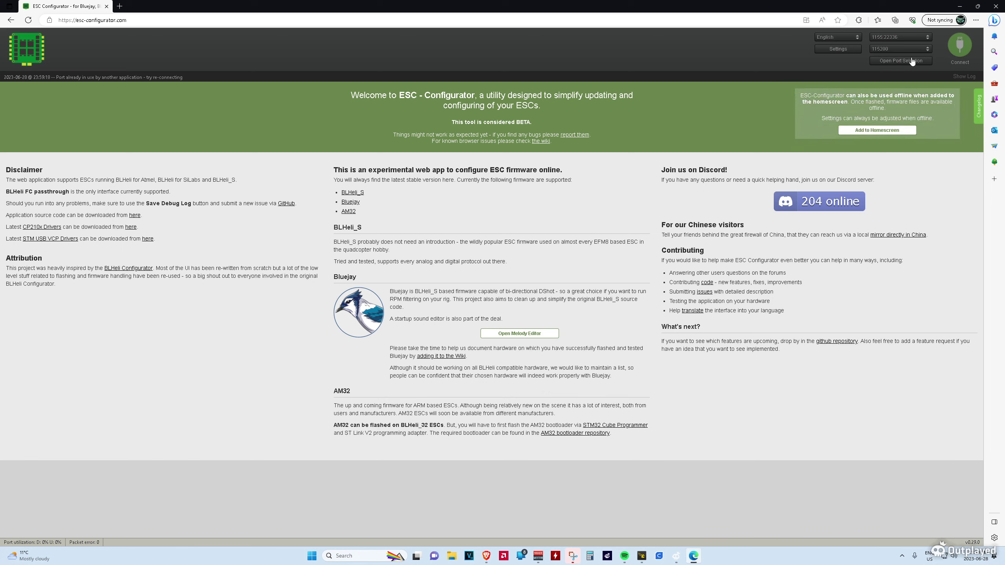
click(642, 555)
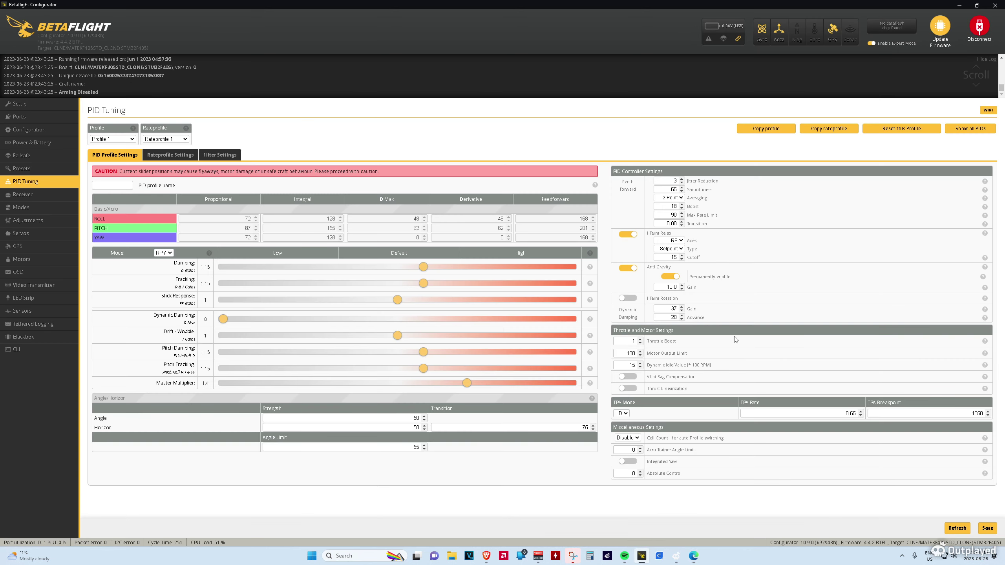
click(980, 28)
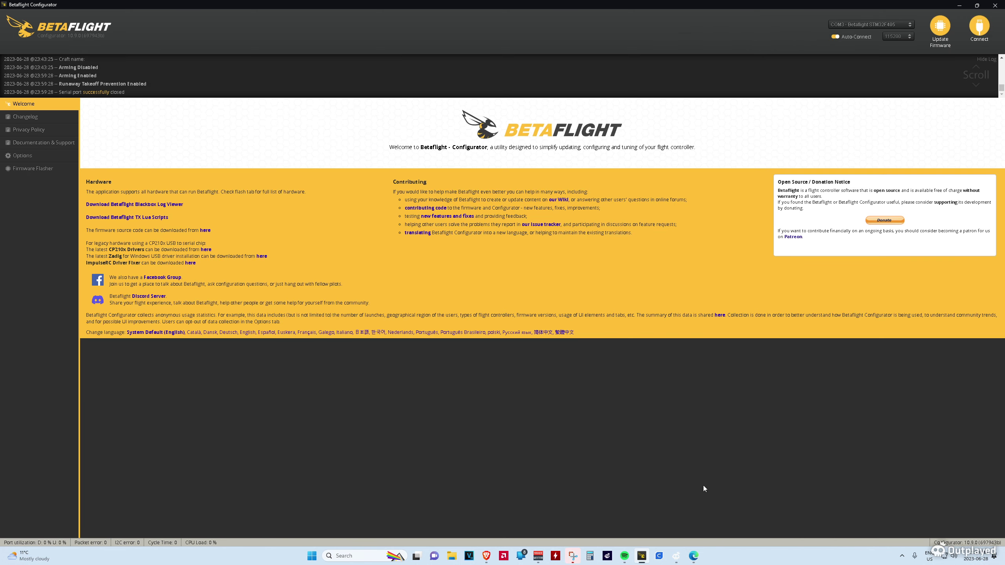
click(693, 556)
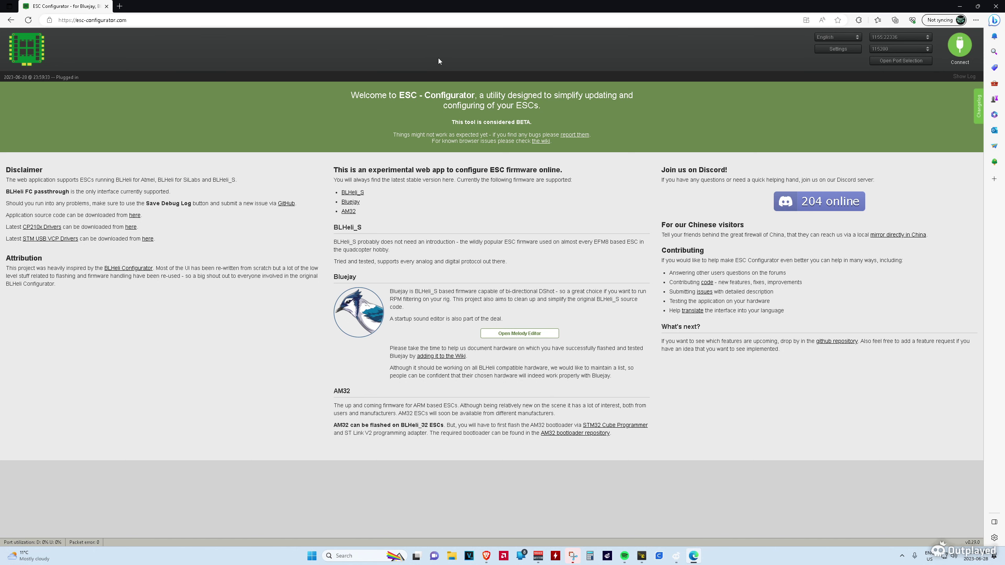
click(960, 46)
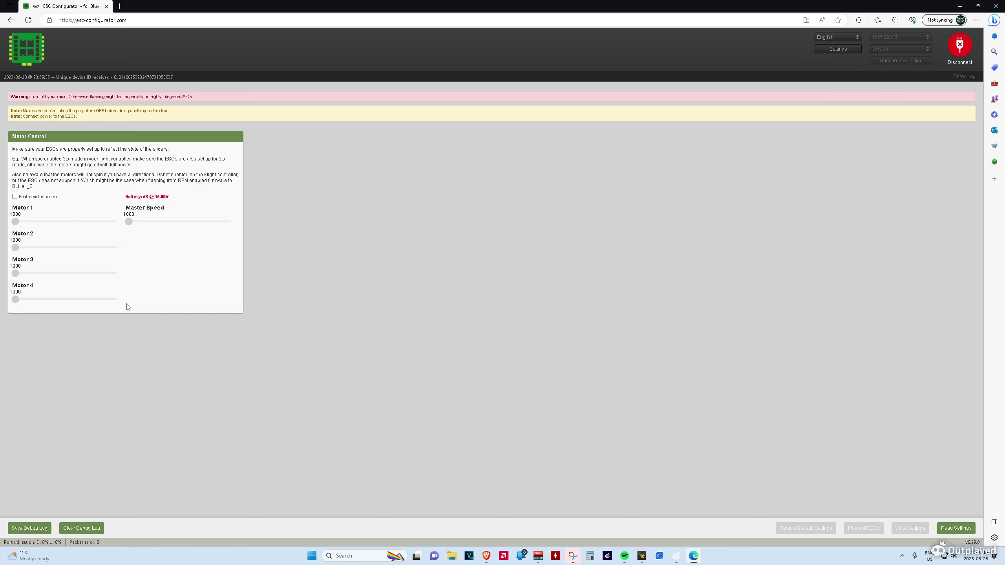
click(957, 528)
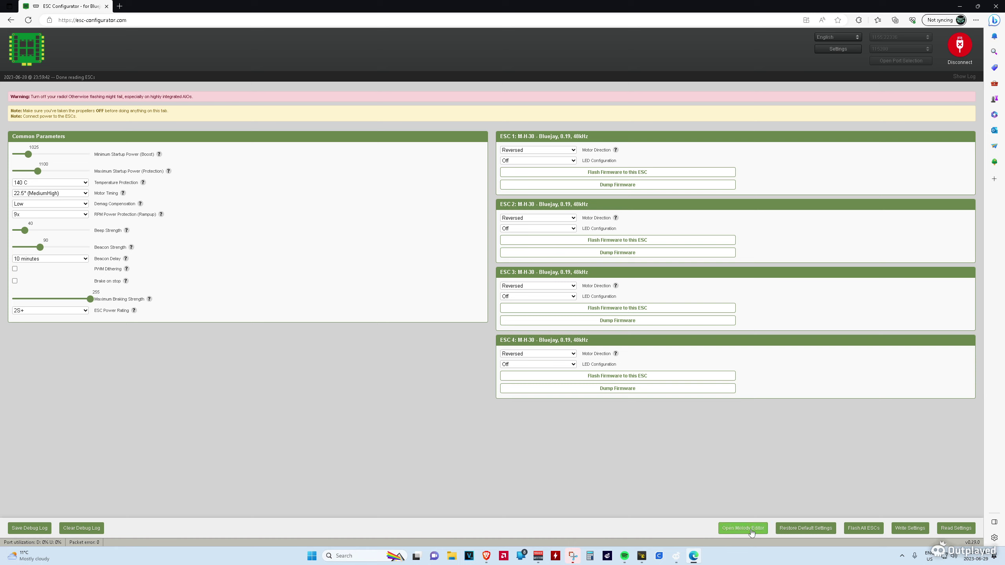
Step: Load the Zelda Theme preset from the Melody Editor's melody list and play it on all ESCs
click(739, 528)
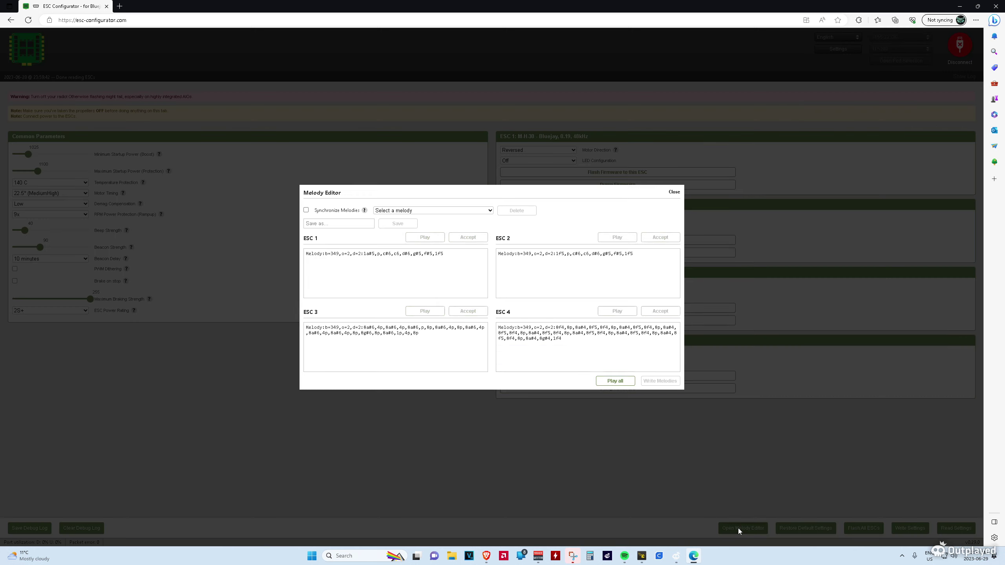
click(462, 211)
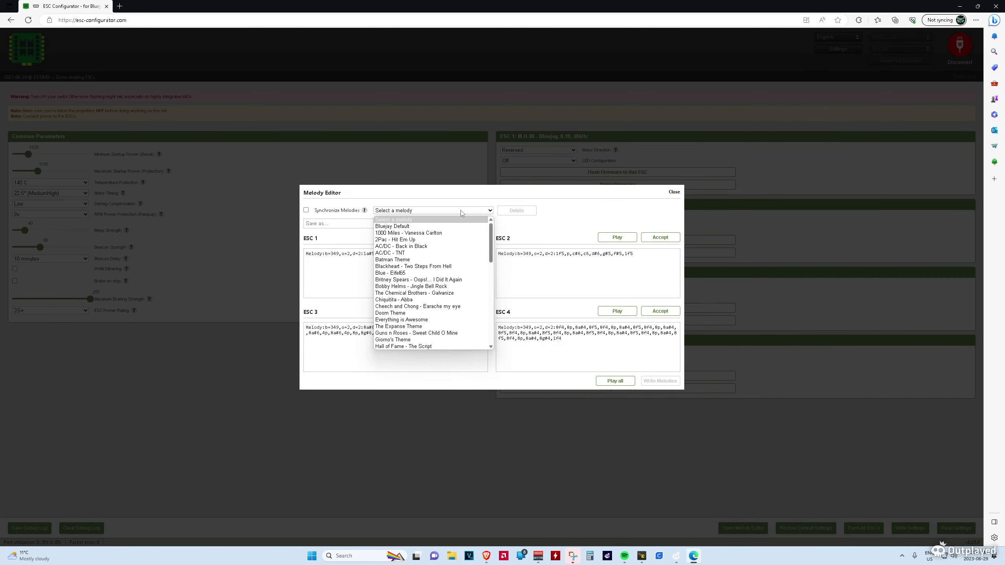
scroll(435, 293, down, 3)
scroll(437, 296, down, 2)
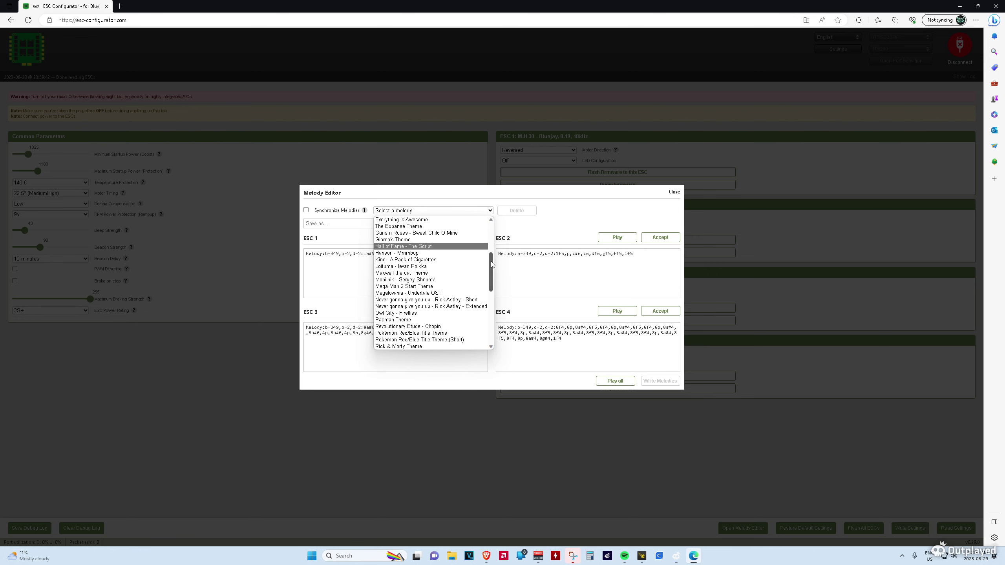
scroll(436, 277, down, 6)
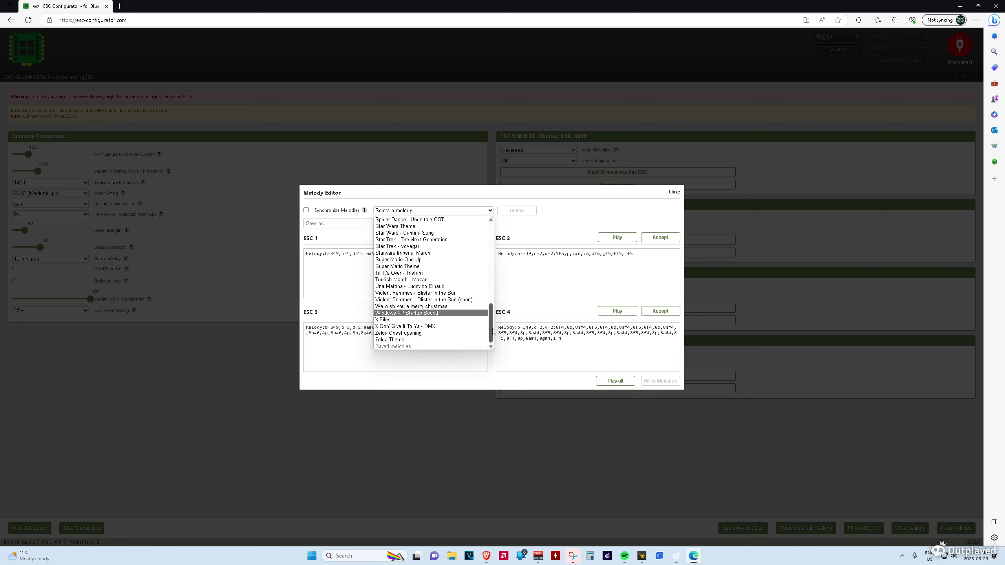
scroll(493, 326, up, 3)
scroll(495, 325, down, 3)
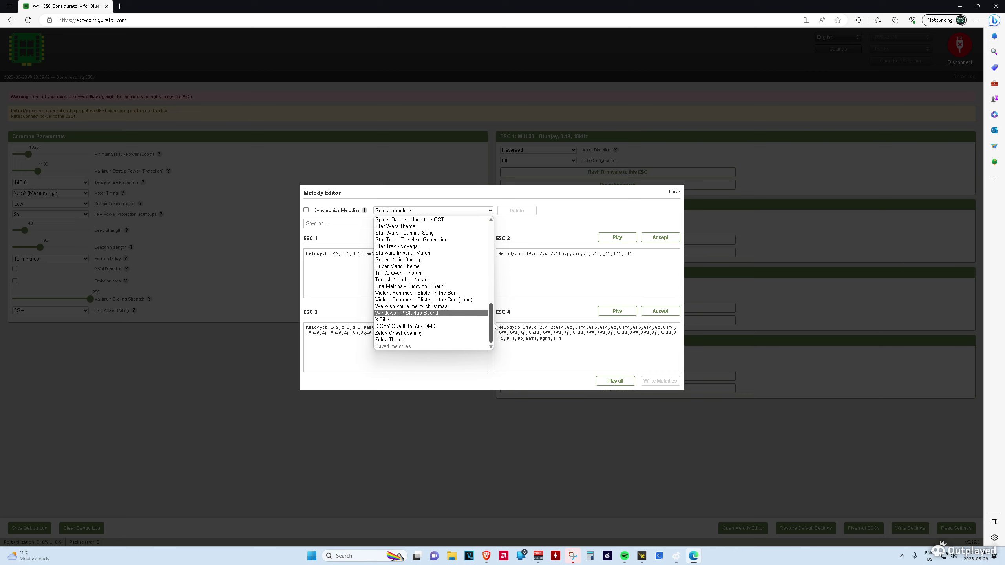
click(423, 342)
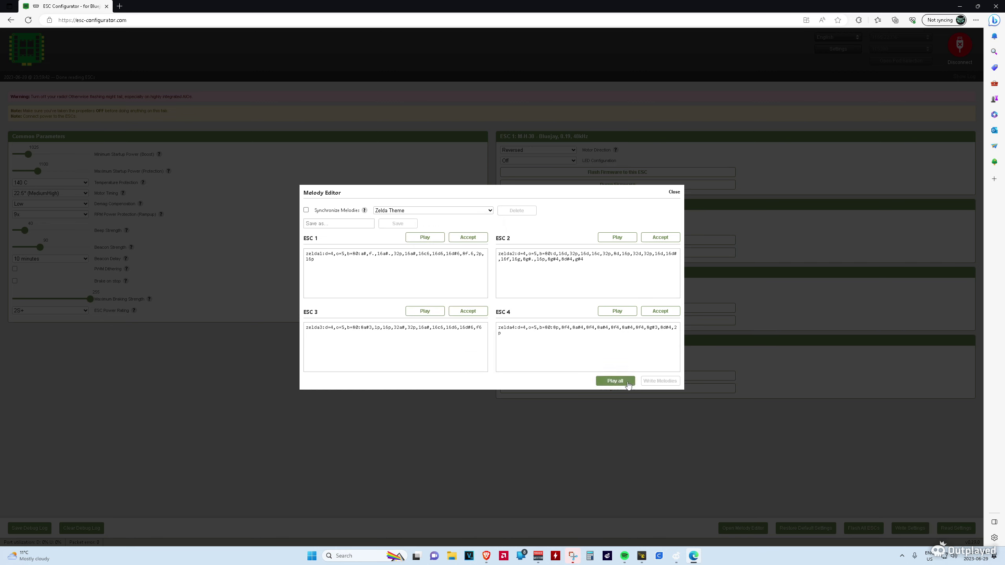
click(615, 381)
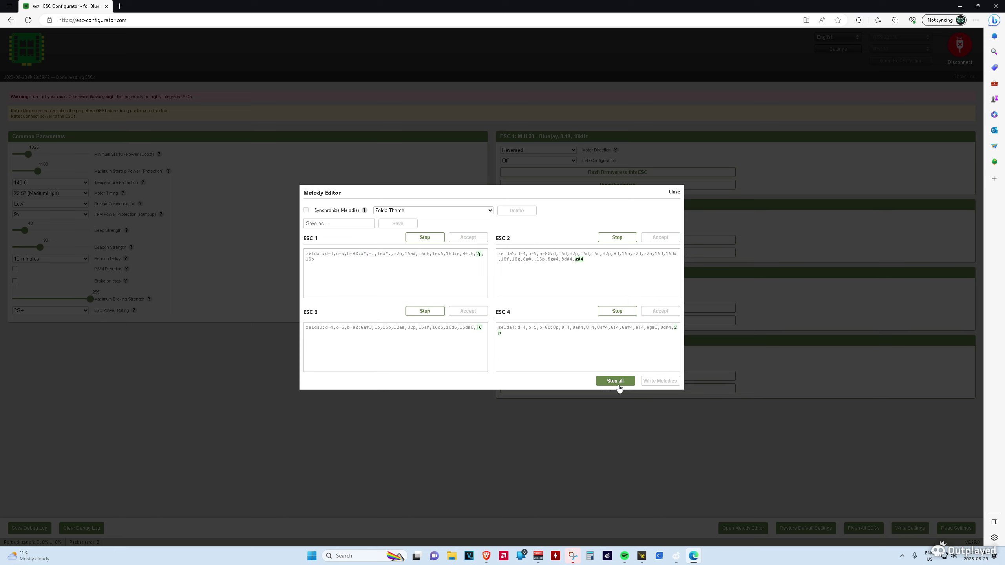
Step: Load the Zelda Chest opening melody and play it on all ESCs
click(449, 211)
click(436, 337)
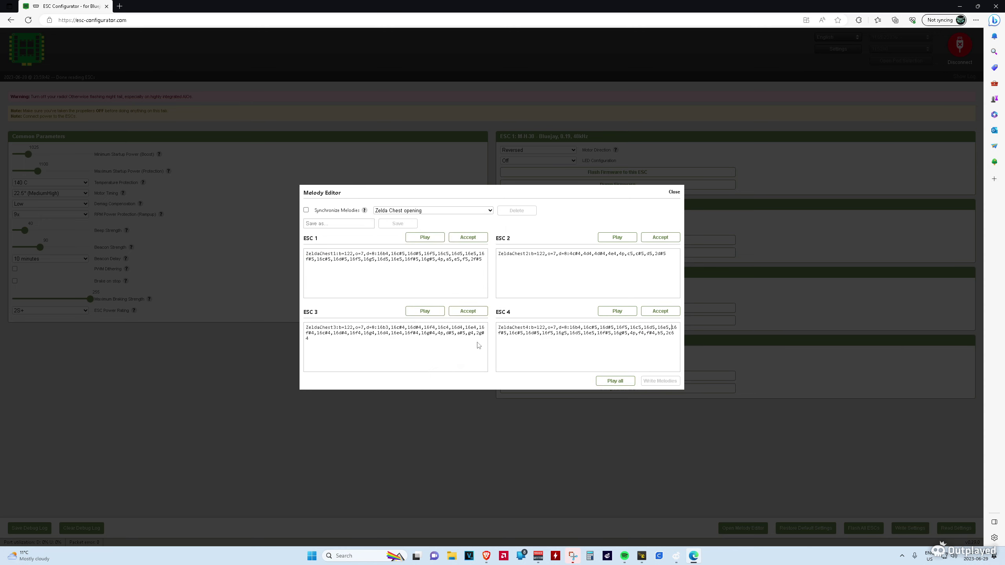
click(622, 383)
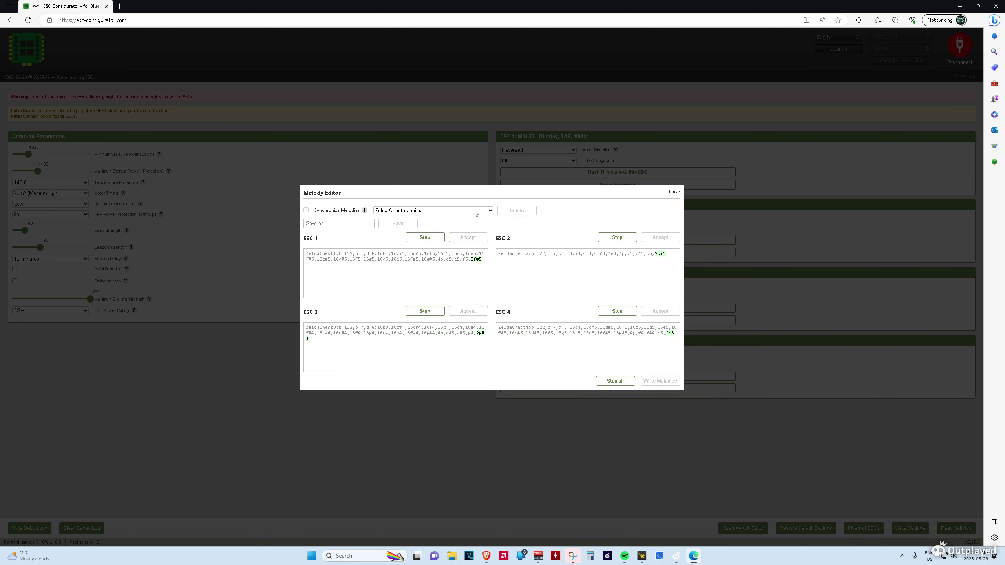
Step: Load the Simpsons Theme melody and play it on all ESCs
click(449, 212)
scroll(422, 248, down, 5)
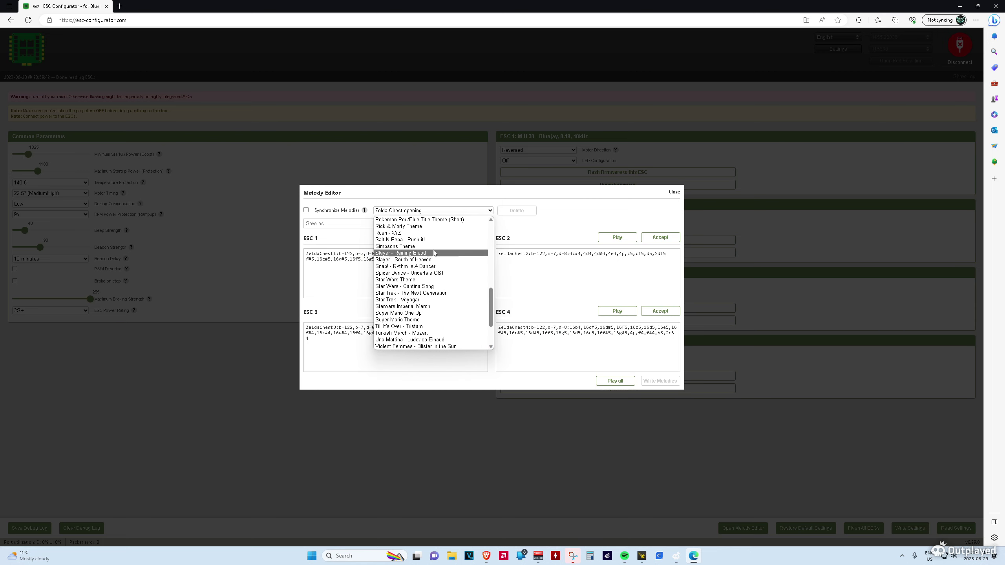
click(421, 246)
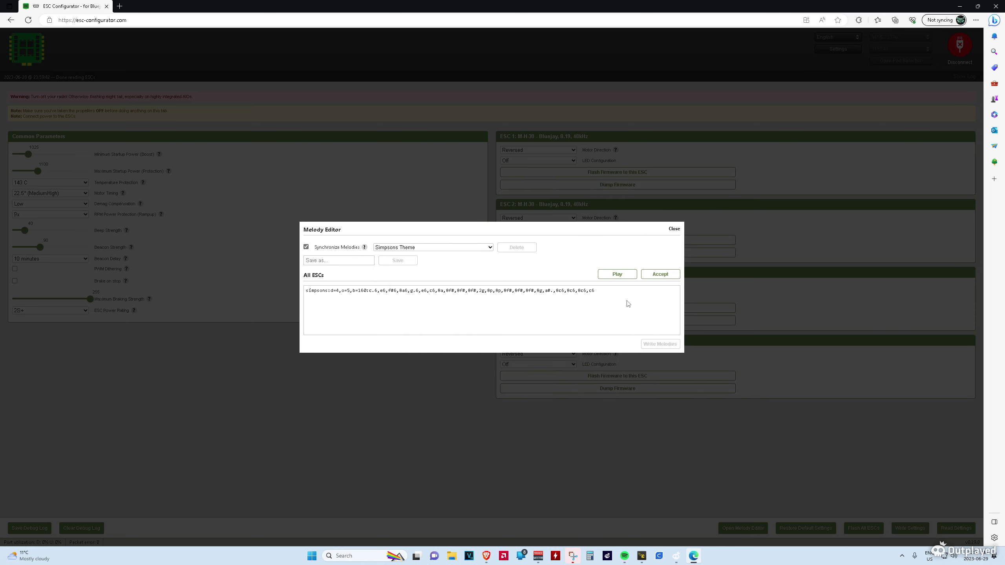
click(617, 274)
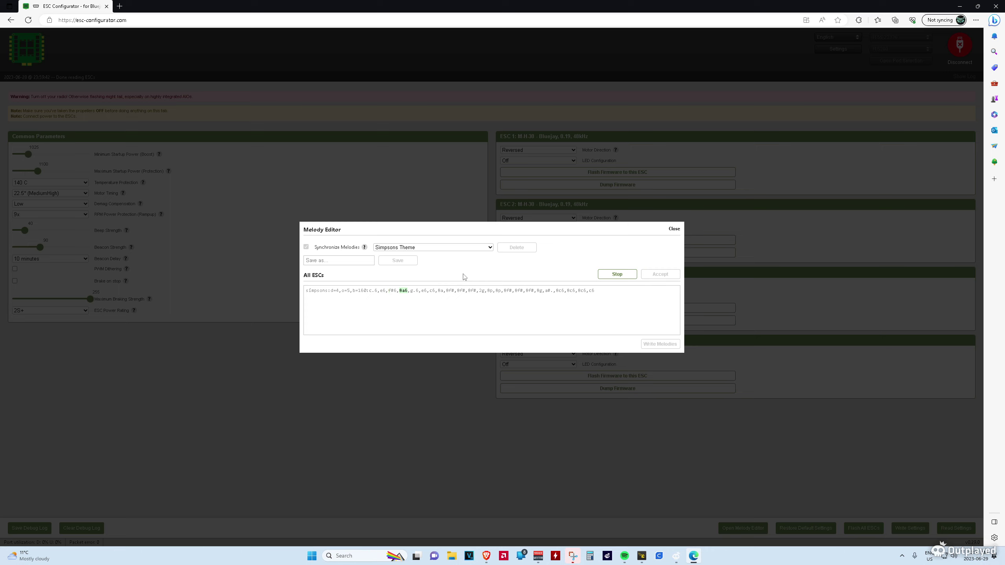
Step: Load the Megalovania - Undertale OST melody and play it on all ESCs
click(460, 248)
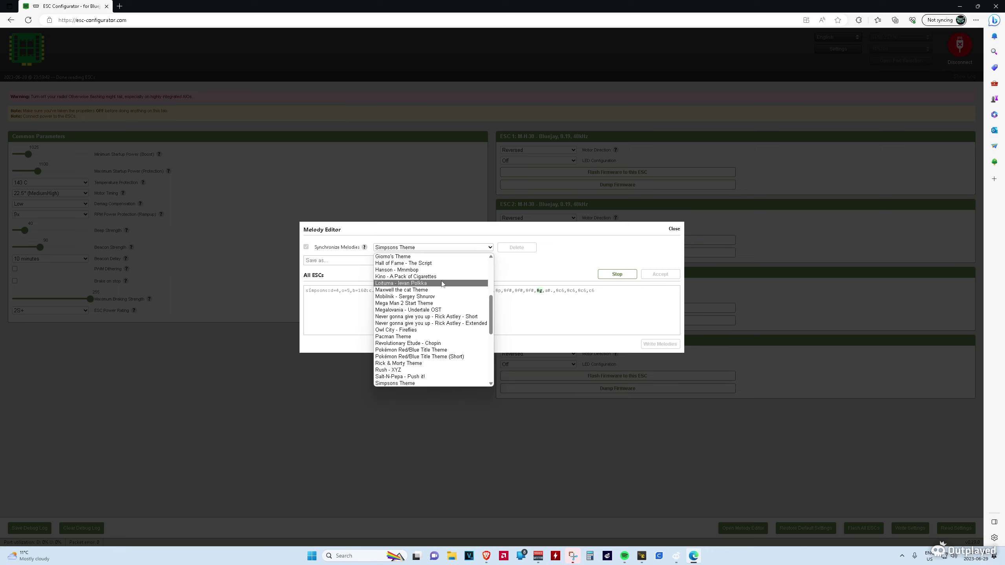
scroll(440, 319, up, 5)
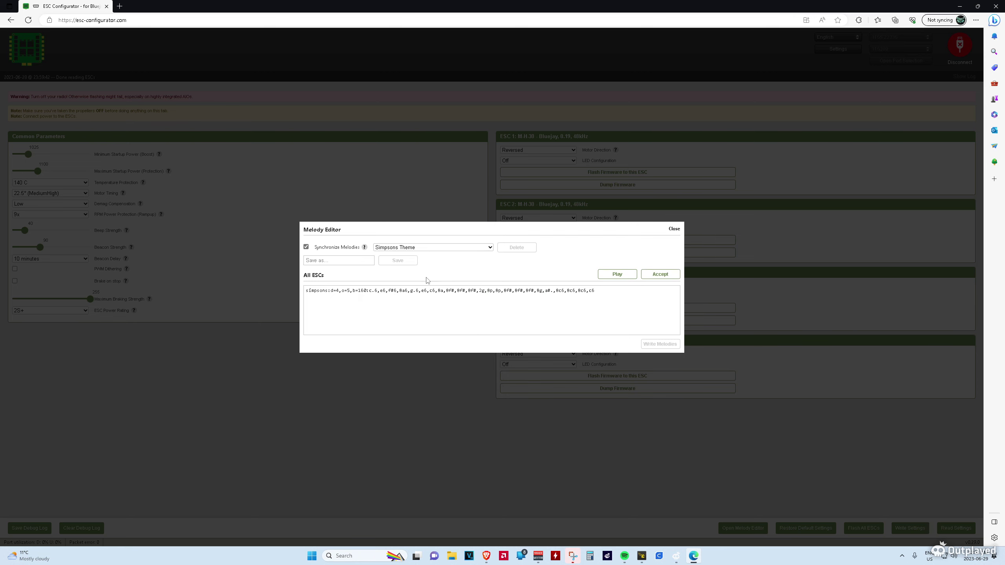
click(414, 248)
click(408, 310)
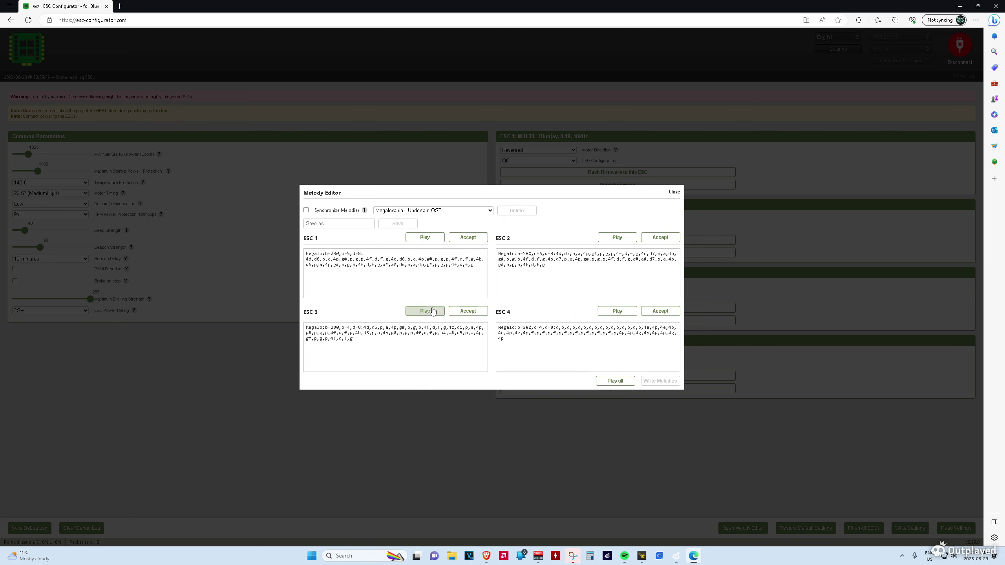
click(622, 382)
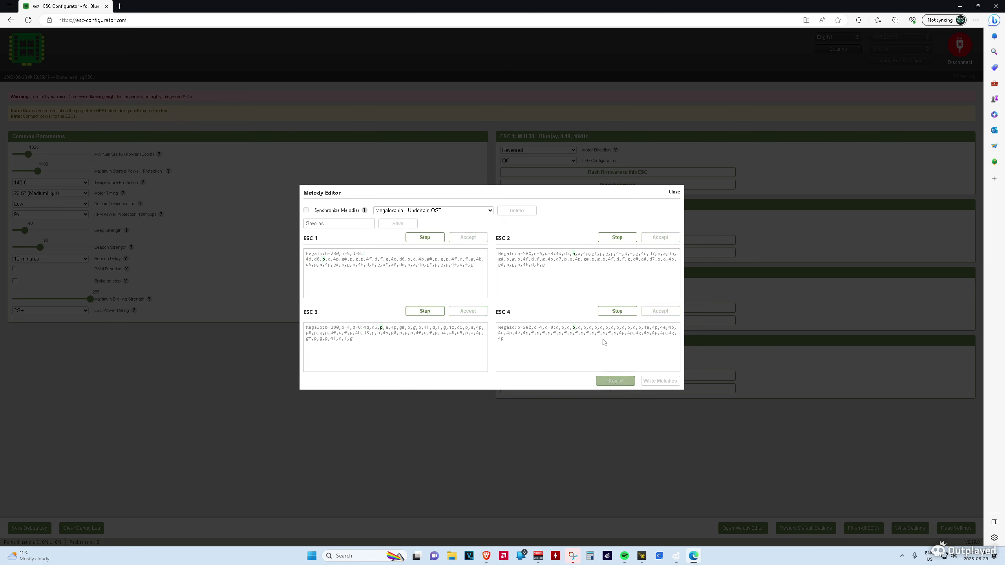
Step: Load the Bluejay Default preset from the melody list and play it on all ESCs
click(486, 210)
scroll(460, 317, up, 2)
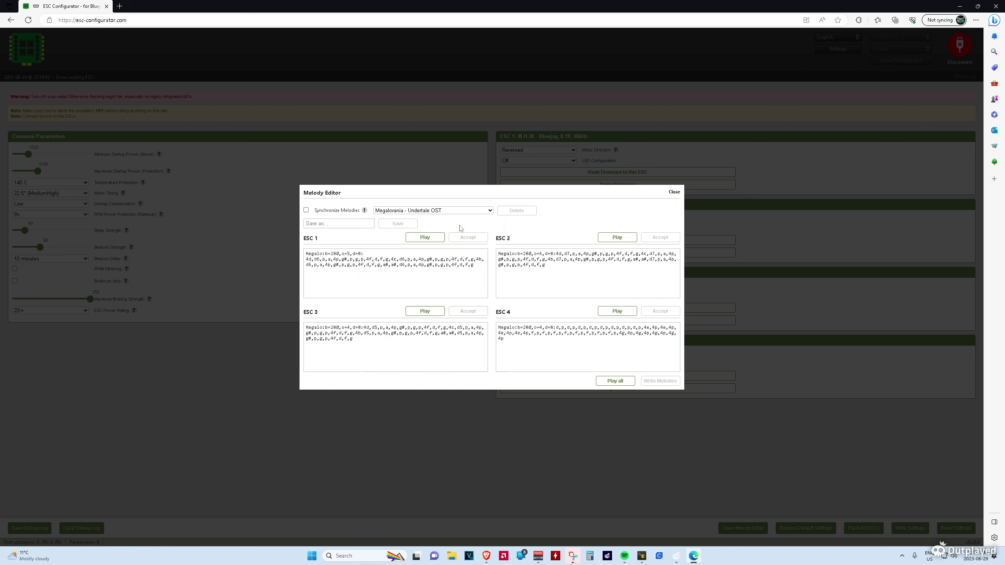
click(448, 214)
click(423, 213)
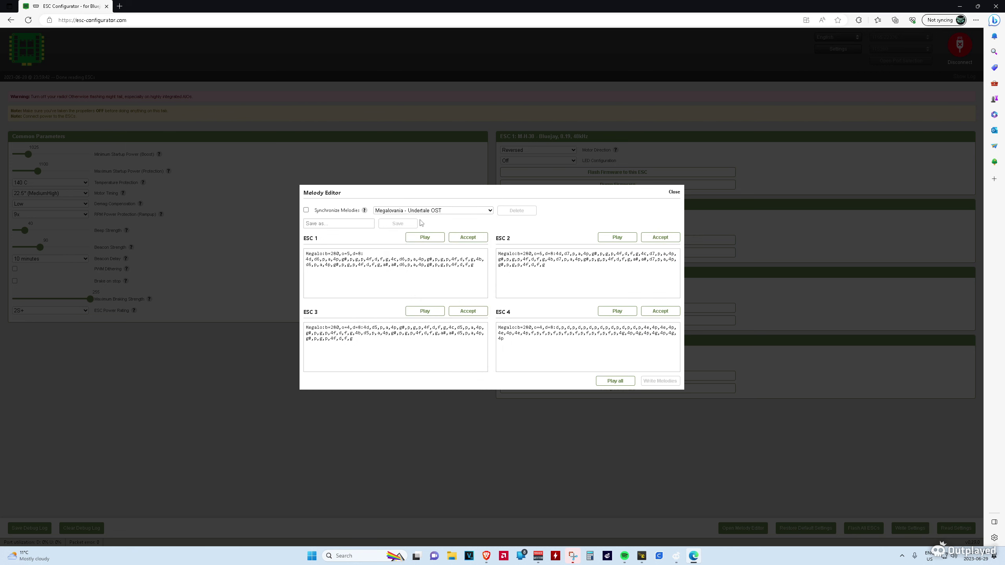
click(418, 213)
scroll(417, 221, up, 5)
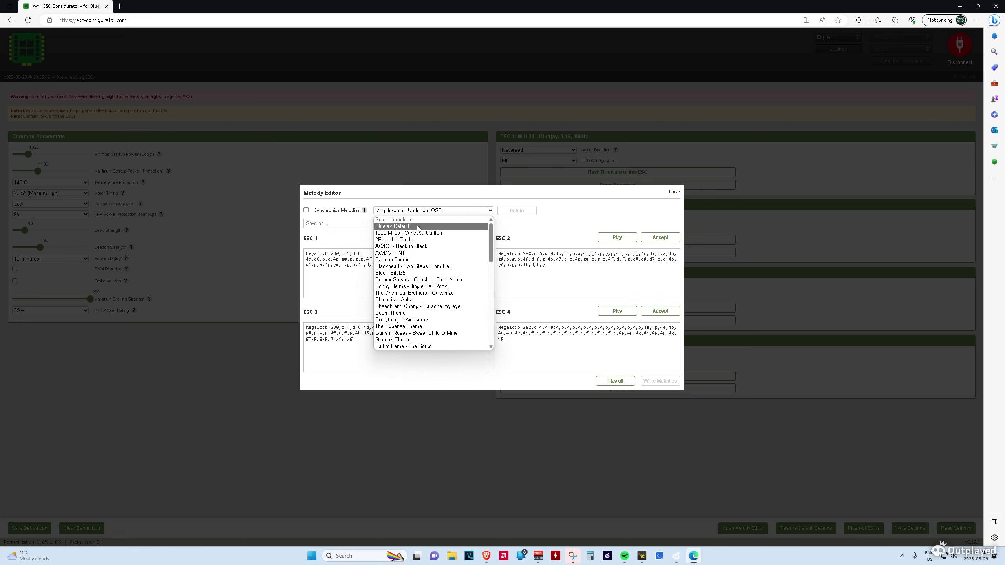
click(417, 222)
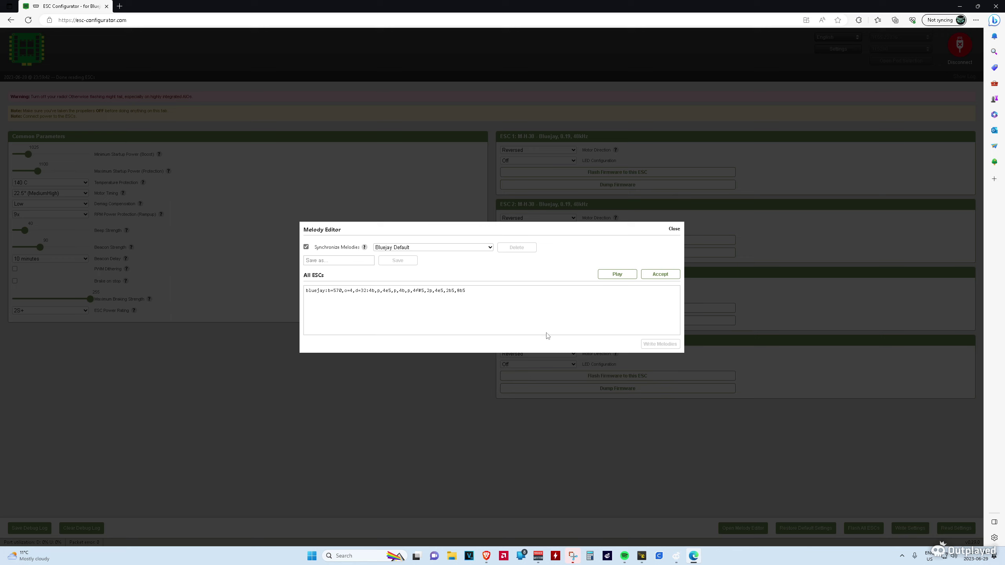
click(616, 276)
Step: Load and play the 1000 Miles - Vanessa Carlton melody and the AC/DC - Back in Black melody on all ESCs
click(479, 249)
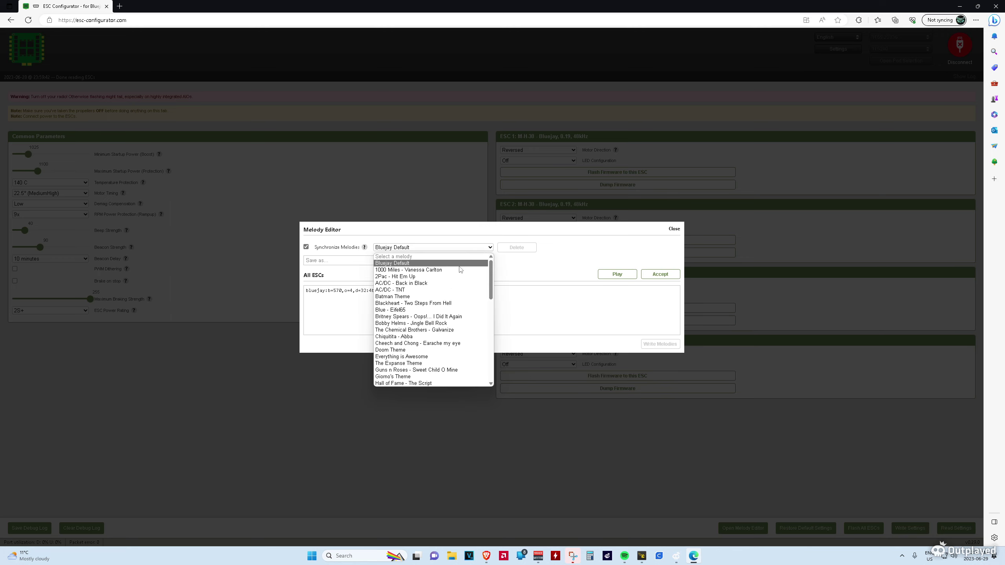
click(456, 271)
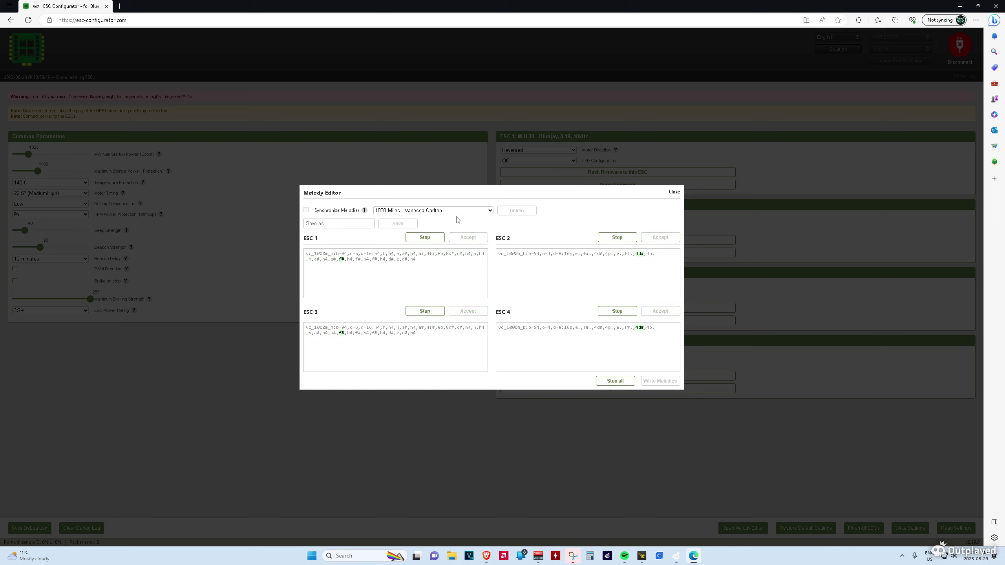
click(485, 213)
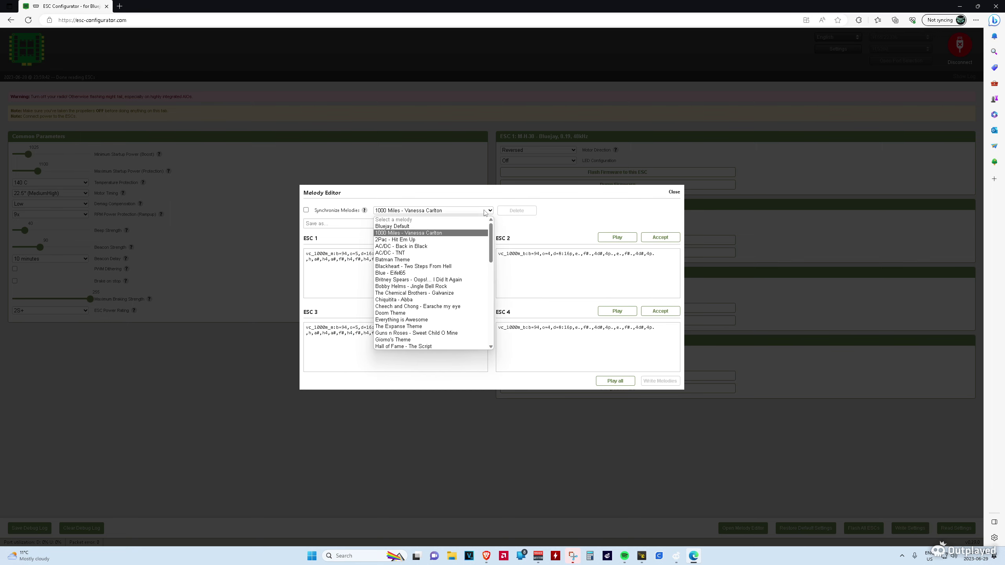
click(467, 246)
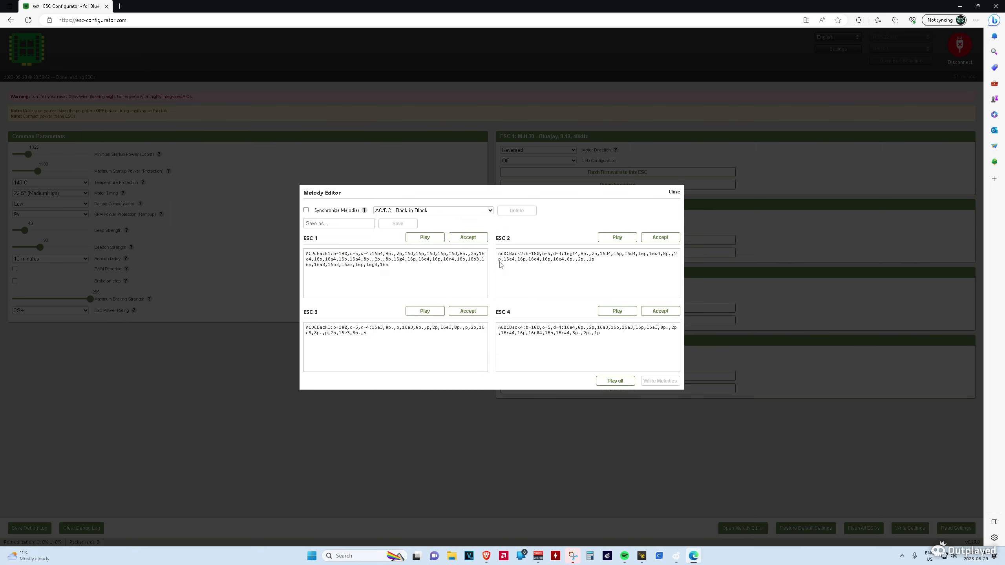
click(615, 381)
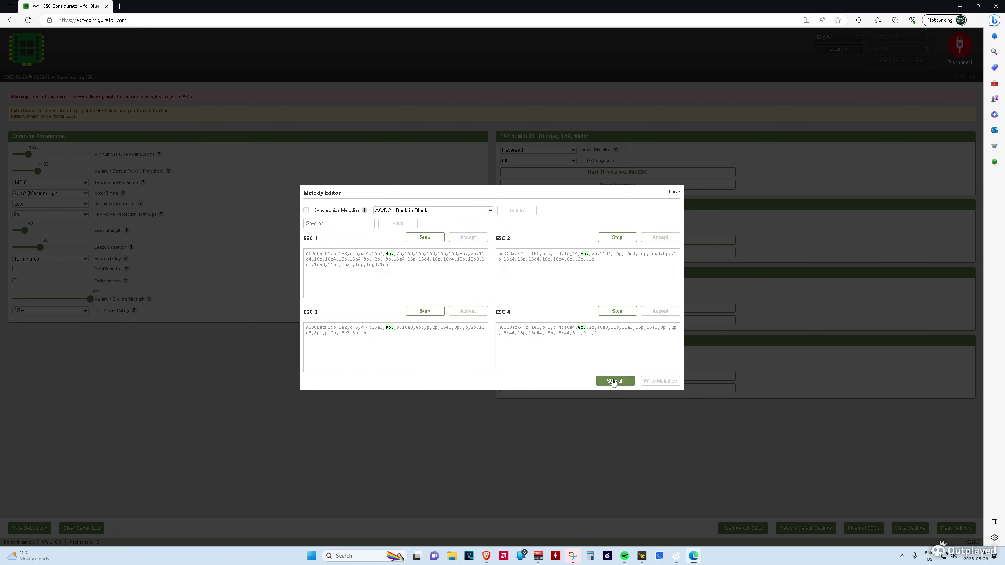
Step: Load the AC/DC - TNT melody and play it on all ESCs
click(475, 211)
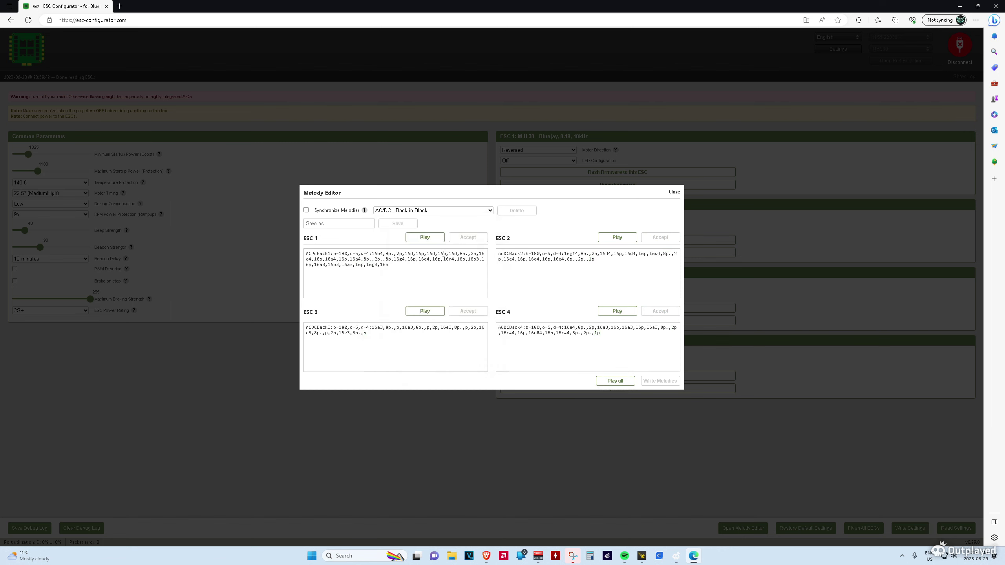
click(408, 213)
click(414, 253)
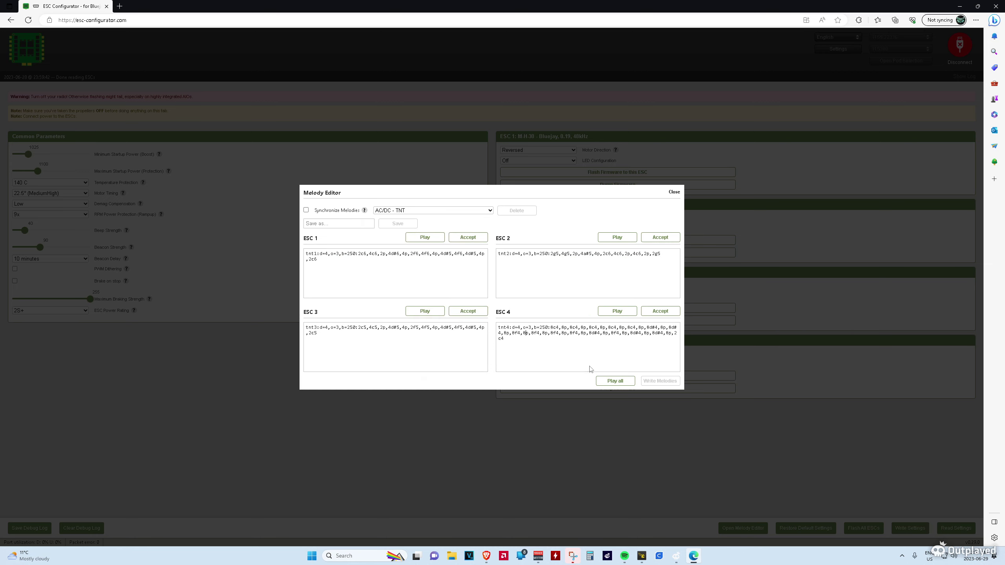
click(609, 380)
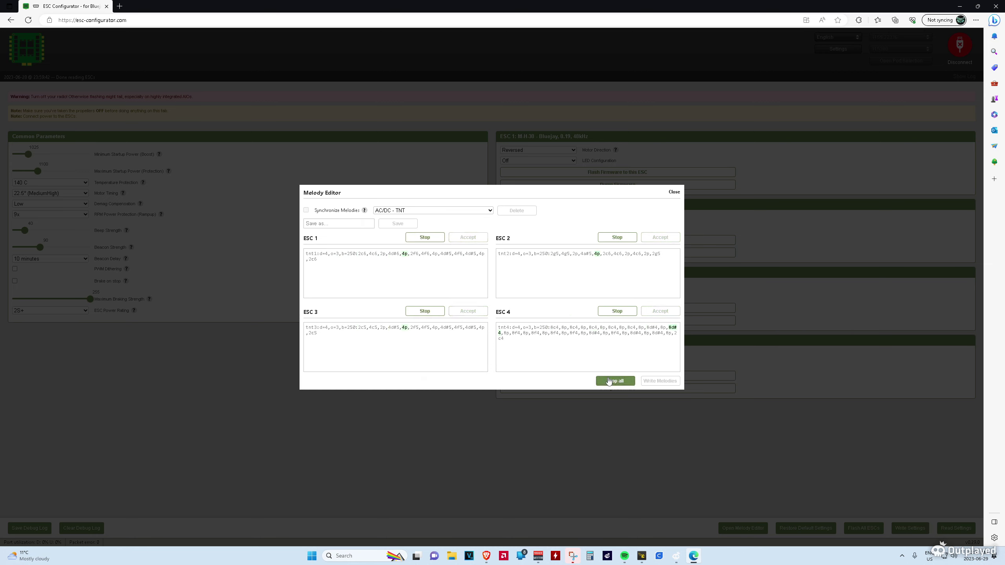
Step: Load the Batman Theme melody and play it on all ESCs
click(479, 214)
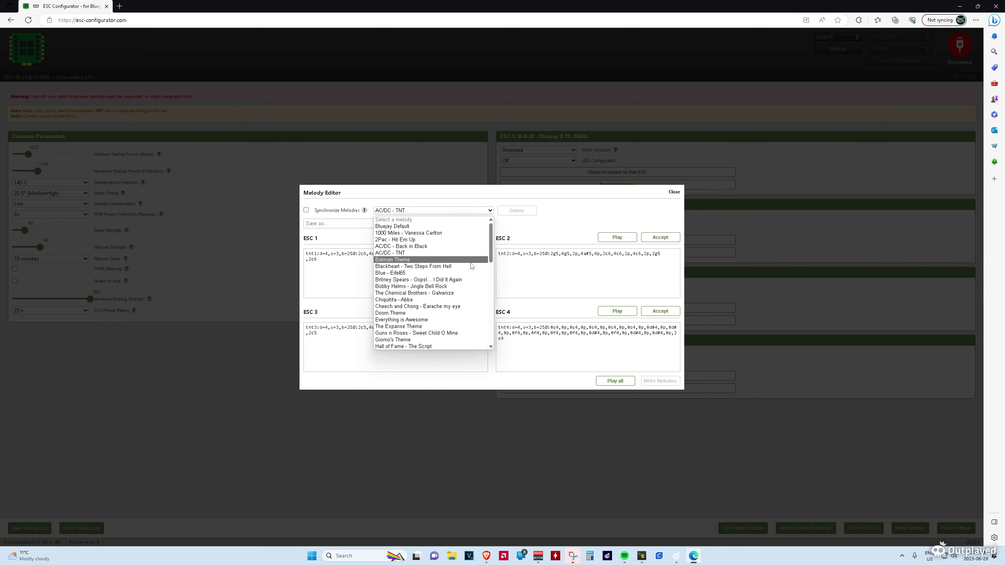
click(470, 261)
click(615, 380)
Step: Load the Blackheart - Two Steps From Hell melody and play it on all ESCs
click(454, 210)
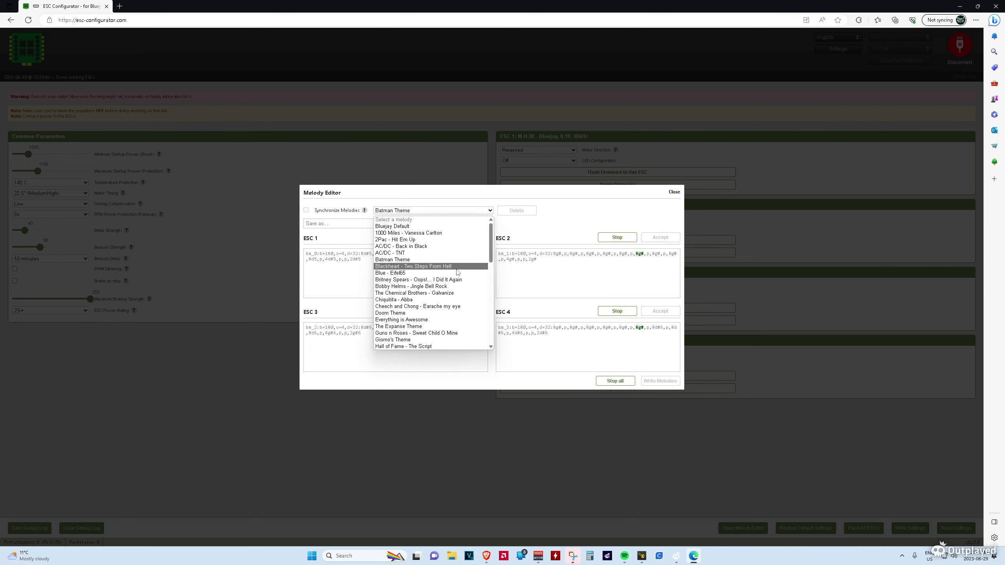
click(442, 216)
click(434, 266)
click(615, 380)
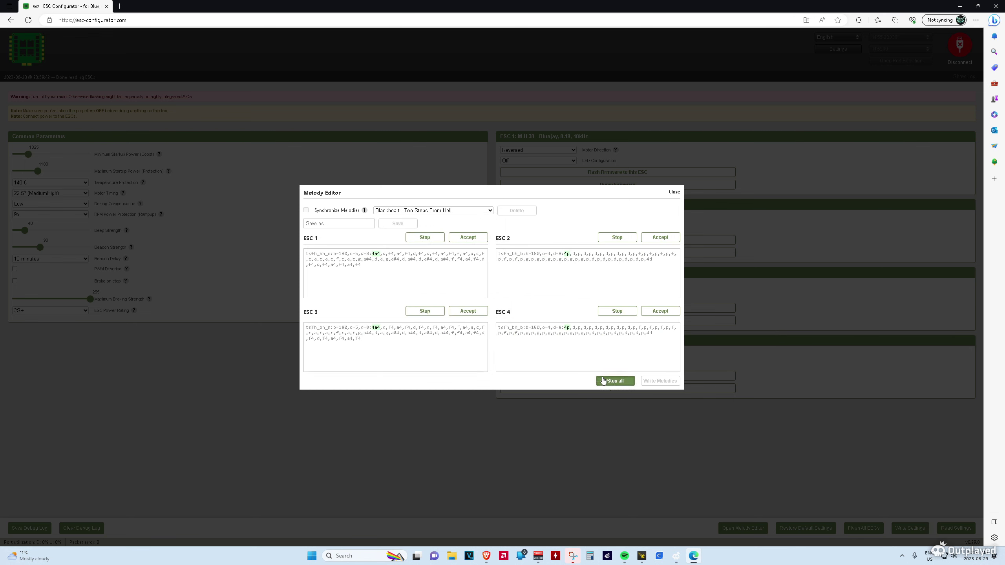
Step: Load the Hall of Fame - The Script melody and play it on all ESCs
click(451, 210)
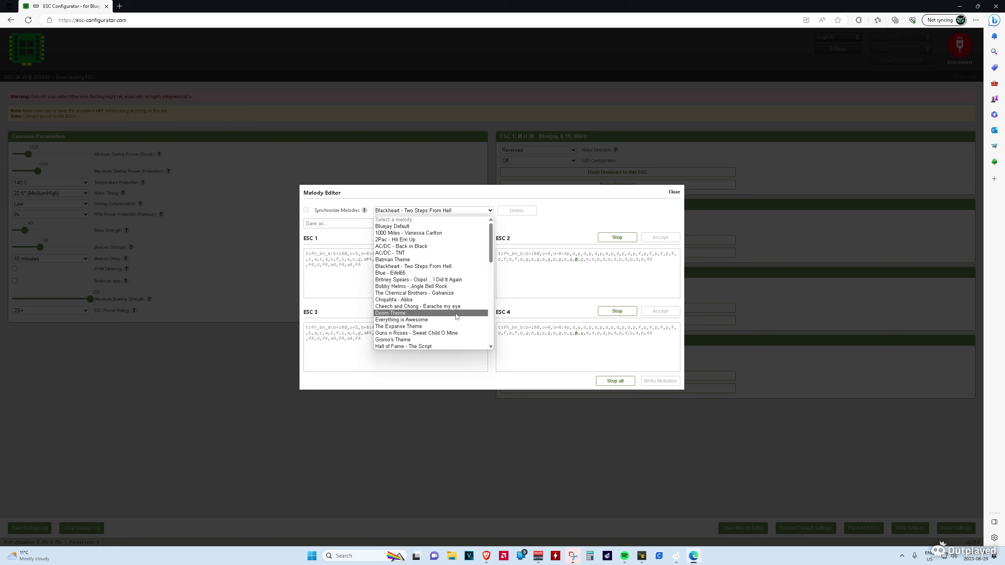
click(431, 347)
click(615, 380)
Step: Load the Cheech and Chong - Earache my eye melody and play it on all ESCs
click(434, 210)
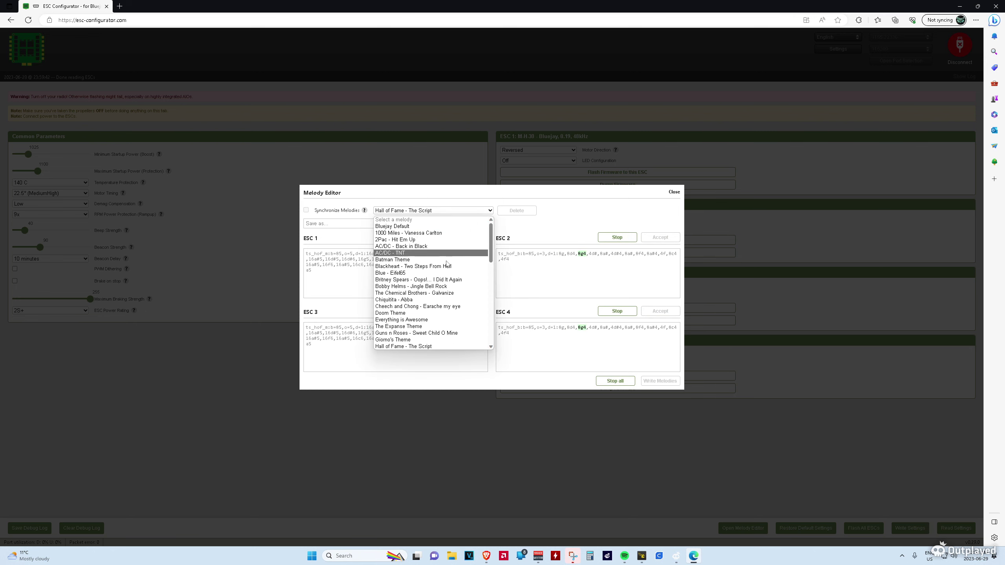
scroll(455, 306, up, 2)
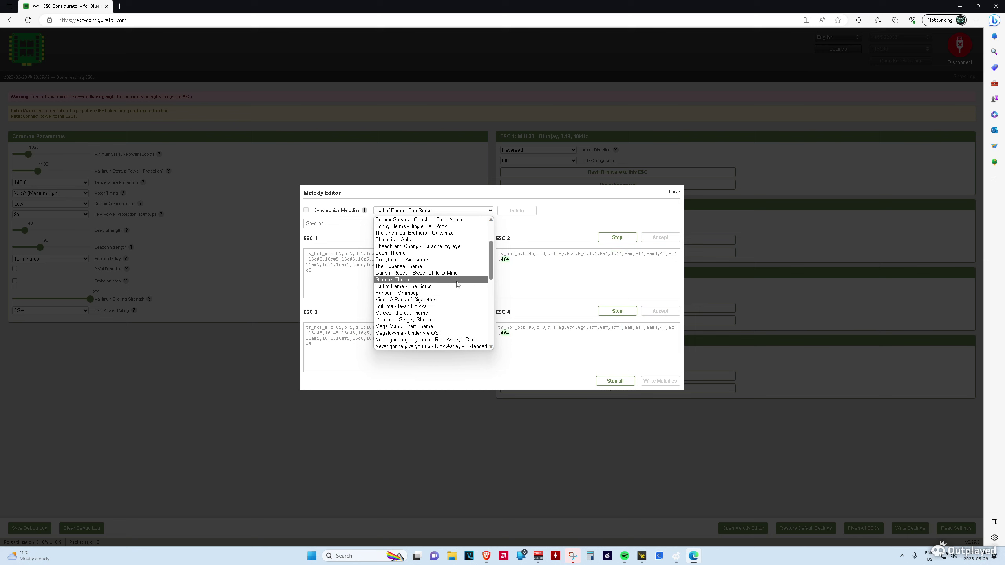
click(435, 210)
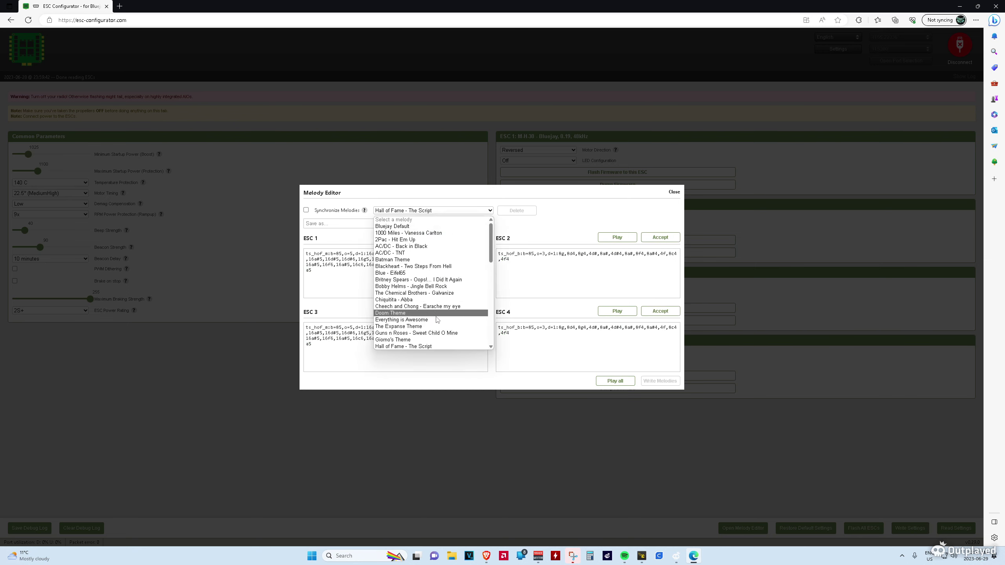
click(428, 314)
click(614, 380)
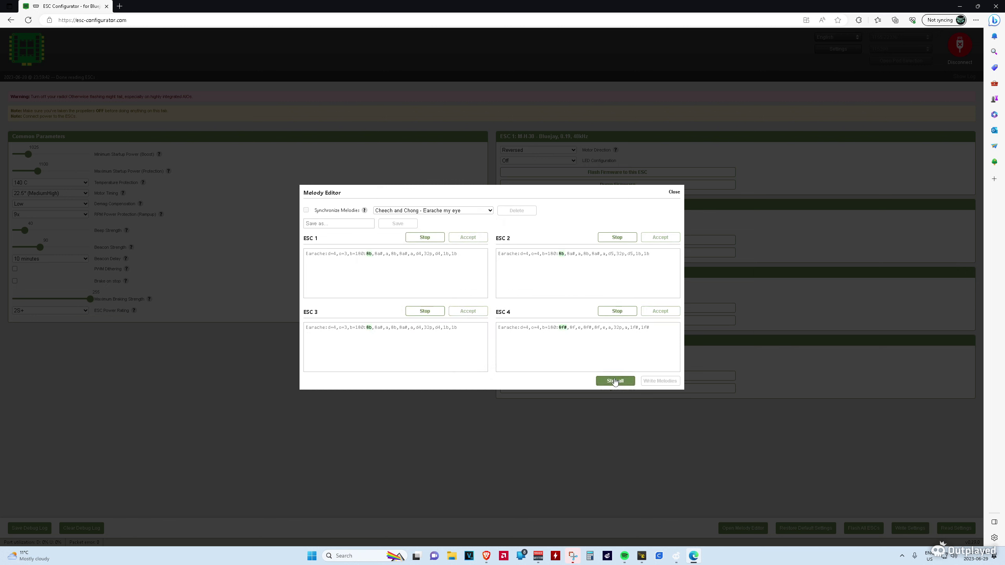
Step: Load the The Chemical Brothers - Galvanize melody and play it on all ESCs
click(435, 210)
scroll(447, 293, up, 3)
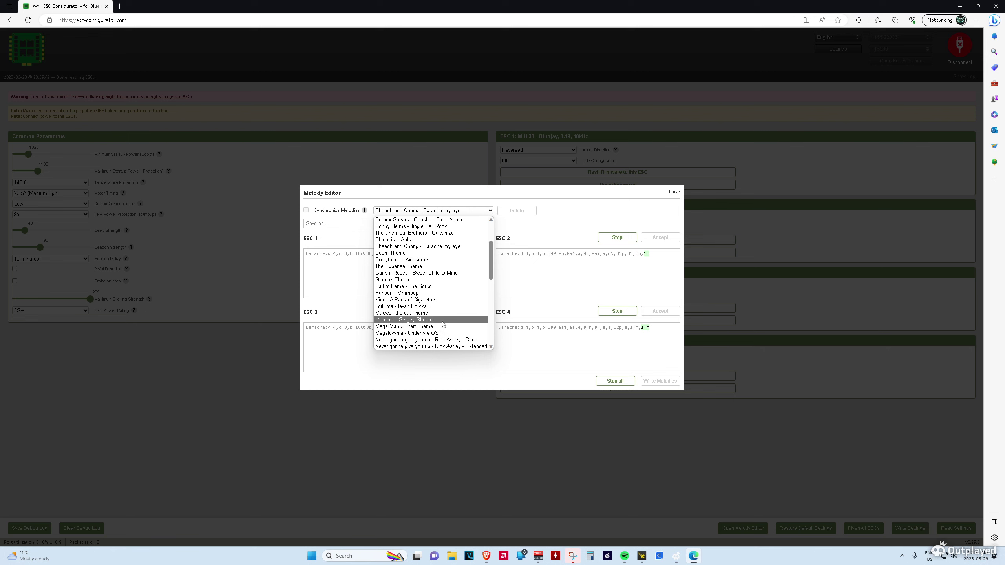
click(421, 211)
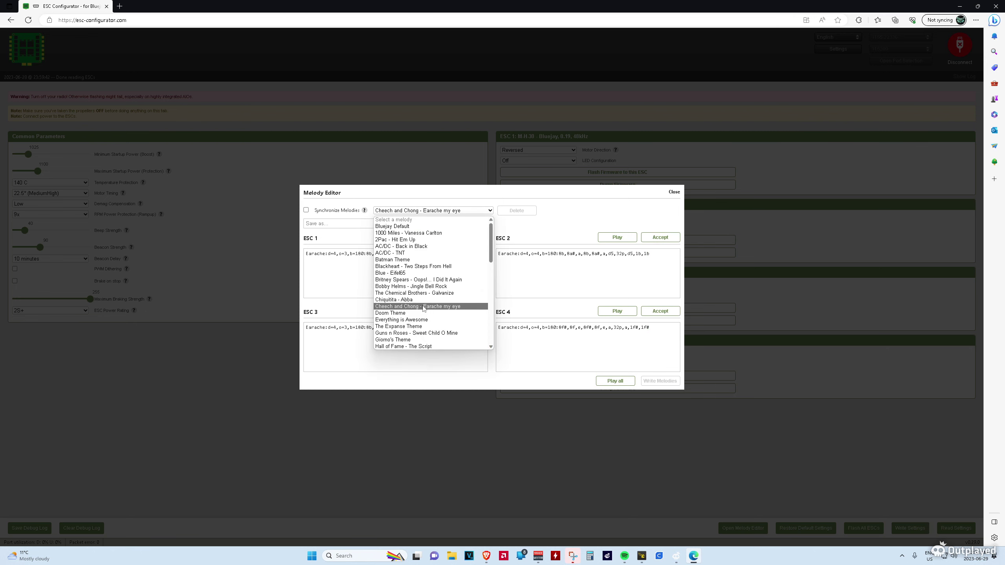
click(414, 292)
click(615, 381)
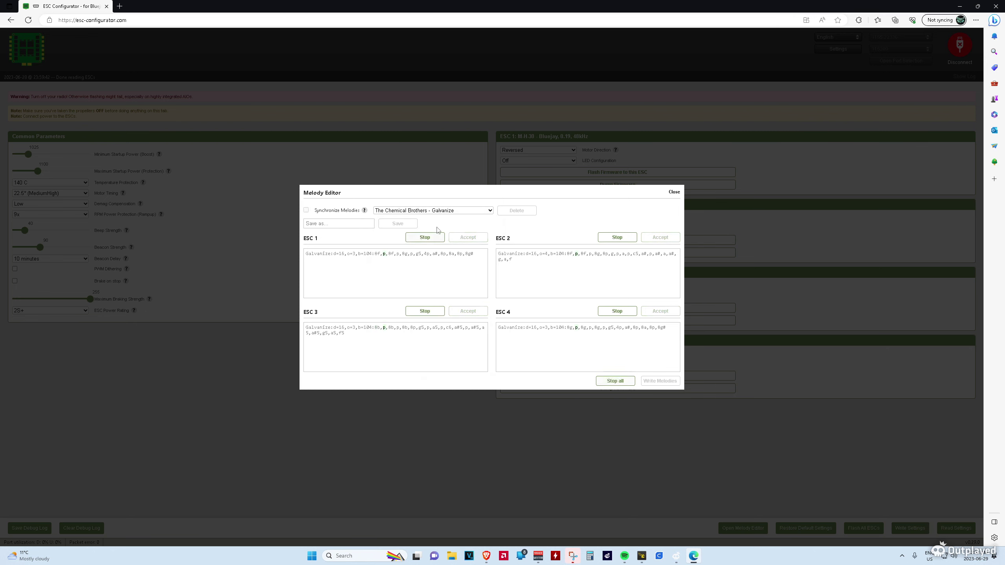
Step: Load the full Pokémon Red/Blue Title Theme melody, not the short version, and play it on all ESCs
click(436, 214)
scroll(435, 315, up, 5)
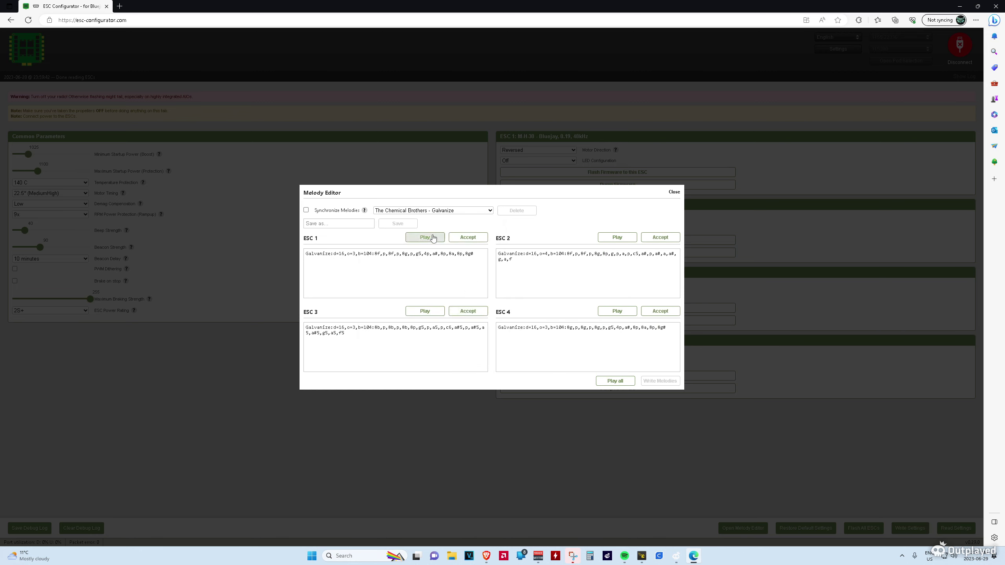
click(438, 212)
scroll(436, 340, down, 10)
scroll(435, 343, up, 2)
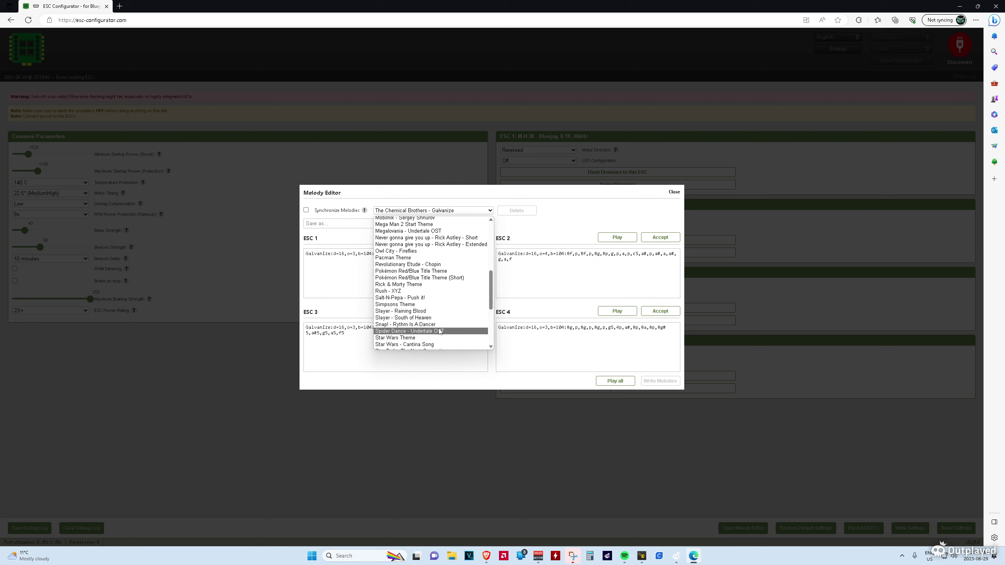
click(457, 271)
click(608, 381)
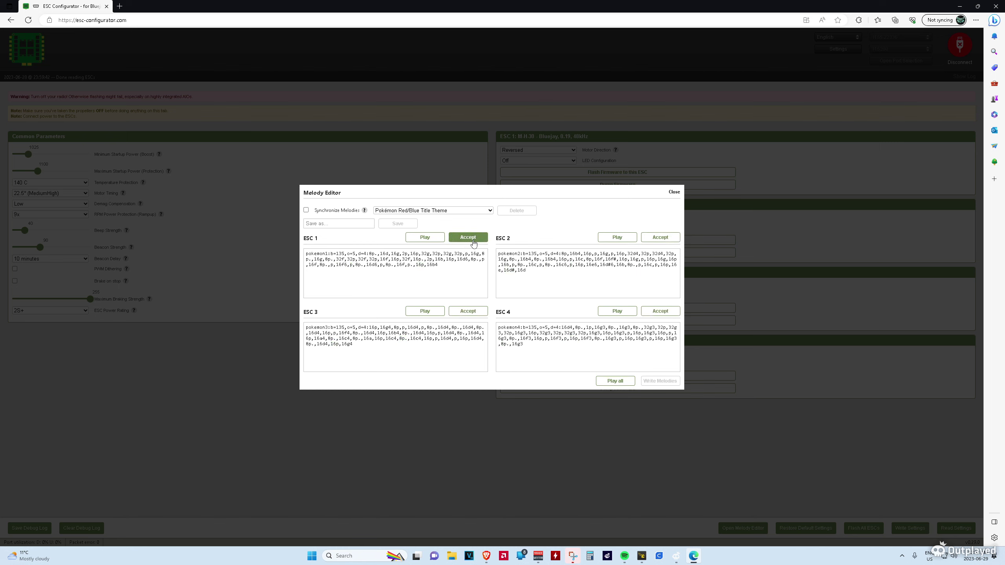
Step: Accept the Pokémon Red/Blue Title Theme melody for ESC 1, ESC 2, ESC 3 and ESC 4
click(472, 239)
click(658, 239)
click(486, 313)
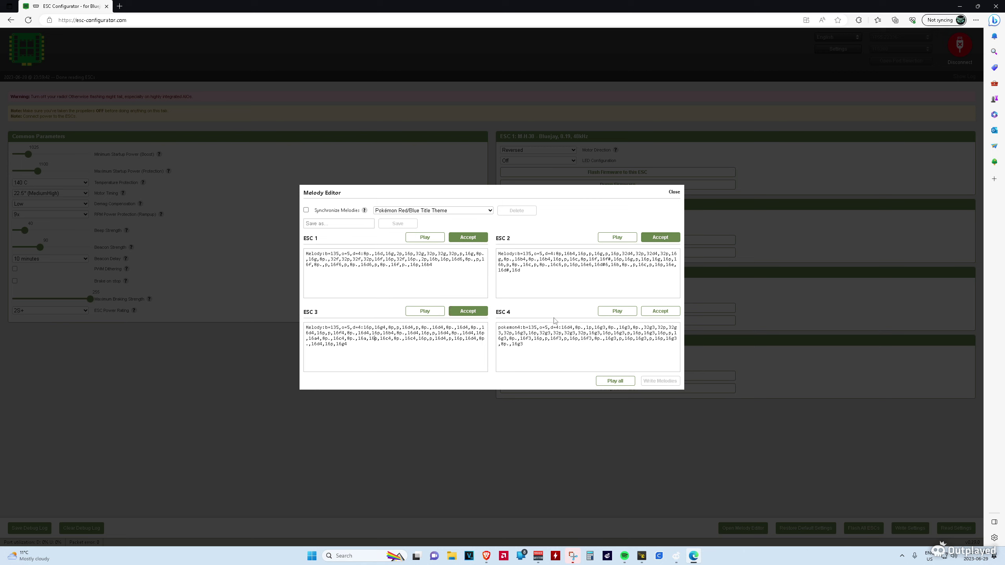
click(660, 312)
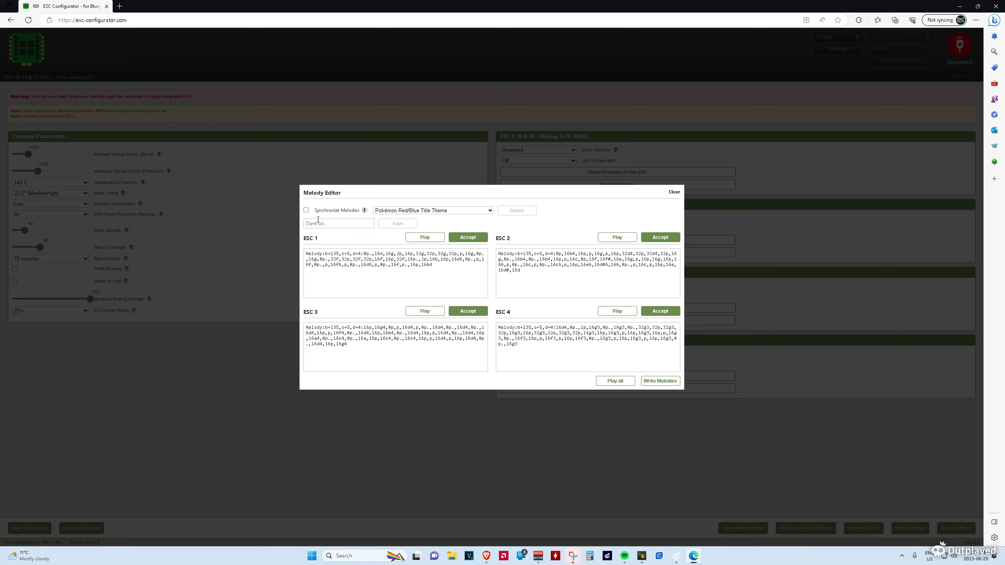
Step: Write the accepted melodies to the ESCs and, with the Melody Editor closed, write the ESC settings
click(664, 382)
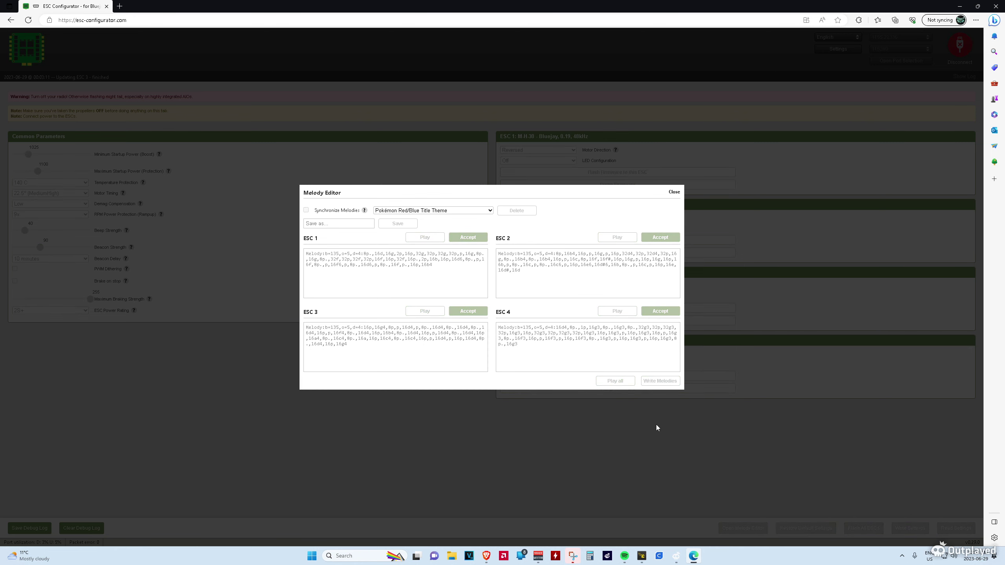
click(675, 193)
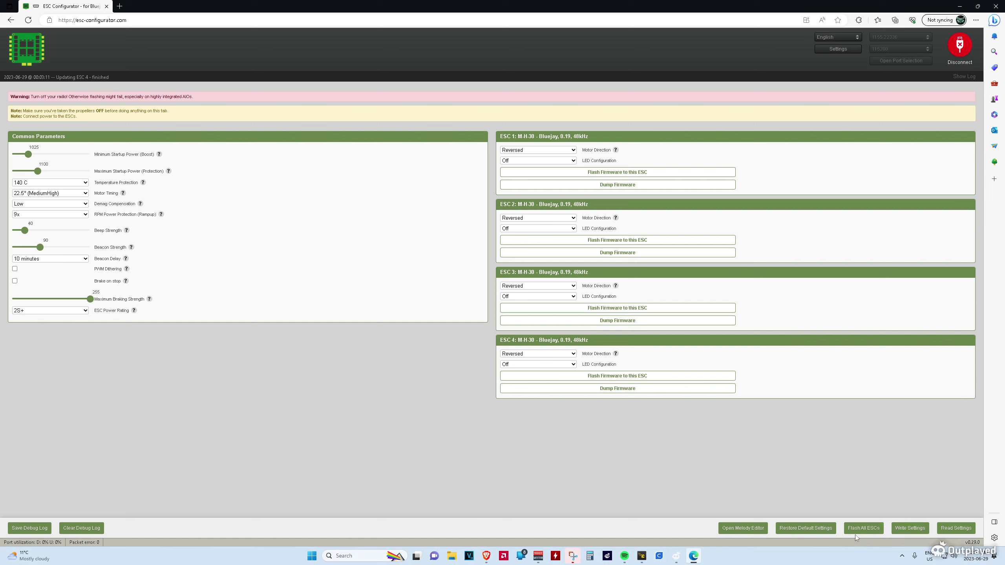
click(918, 533)
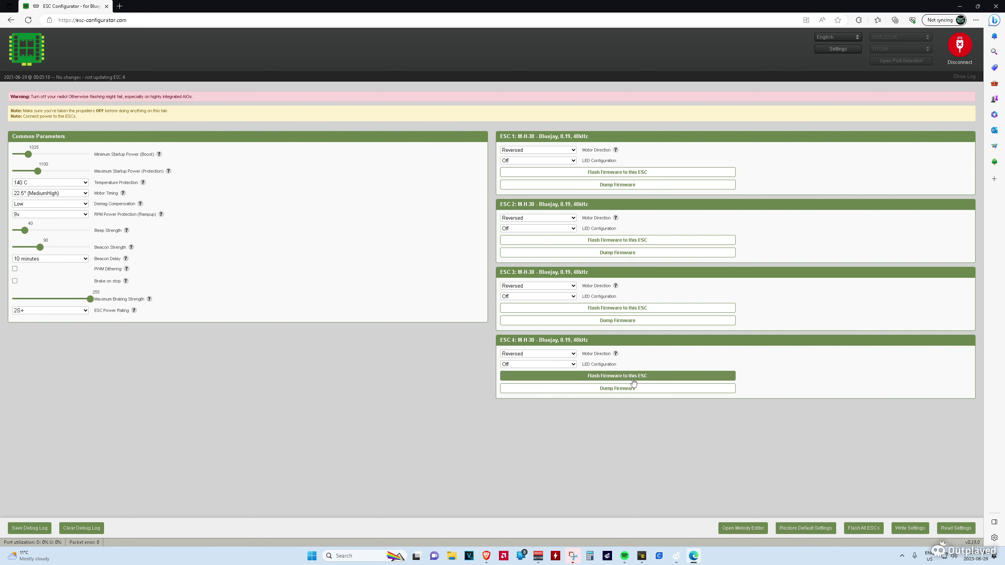